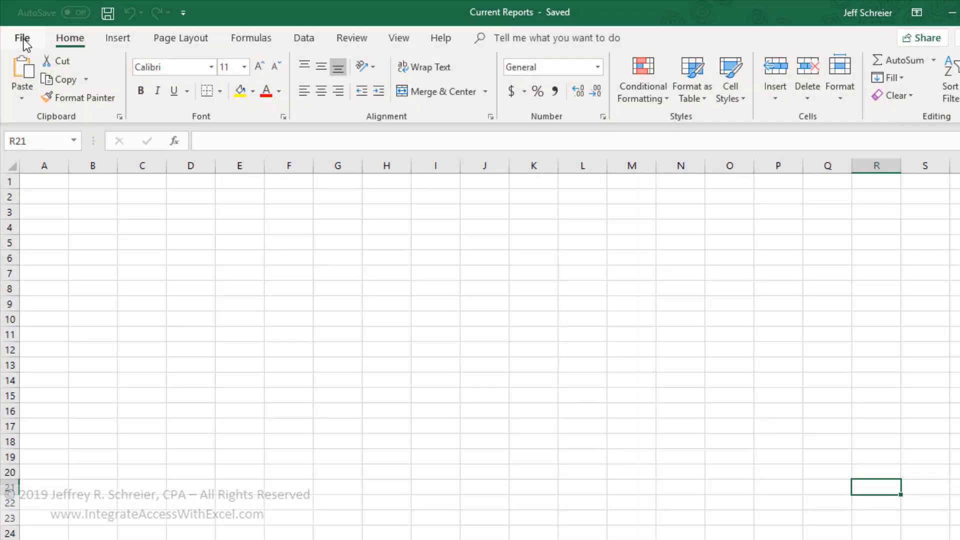
Step: Save the workbook as an Excel Workbook named Current Reports in the Reports folder
click(35, 50)
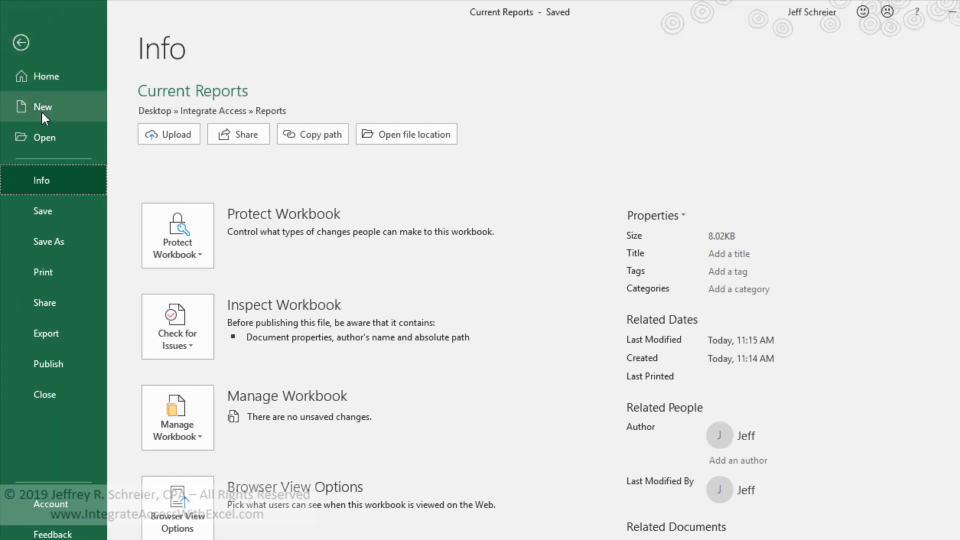
click(49, 241)
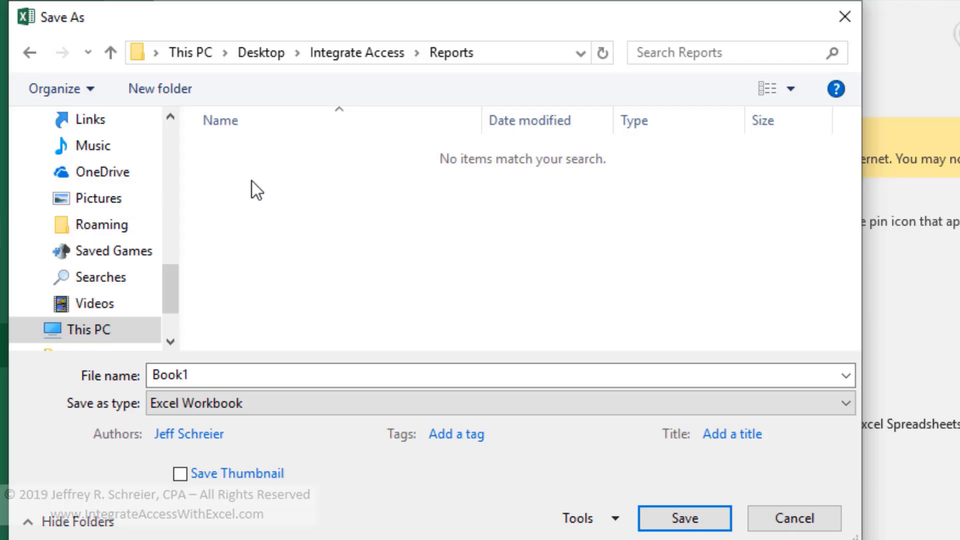
double_click(179, 375)
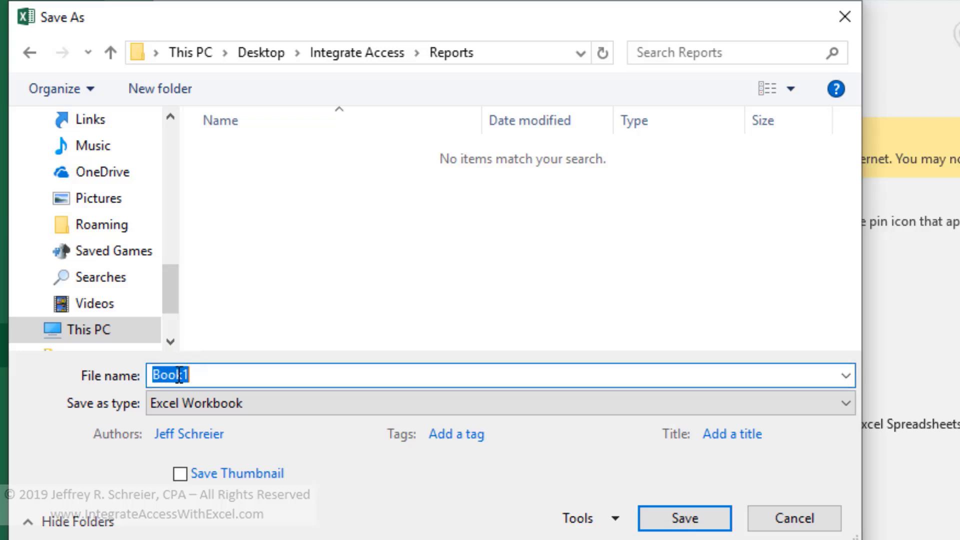
key(BackSpace)
text(Curre)
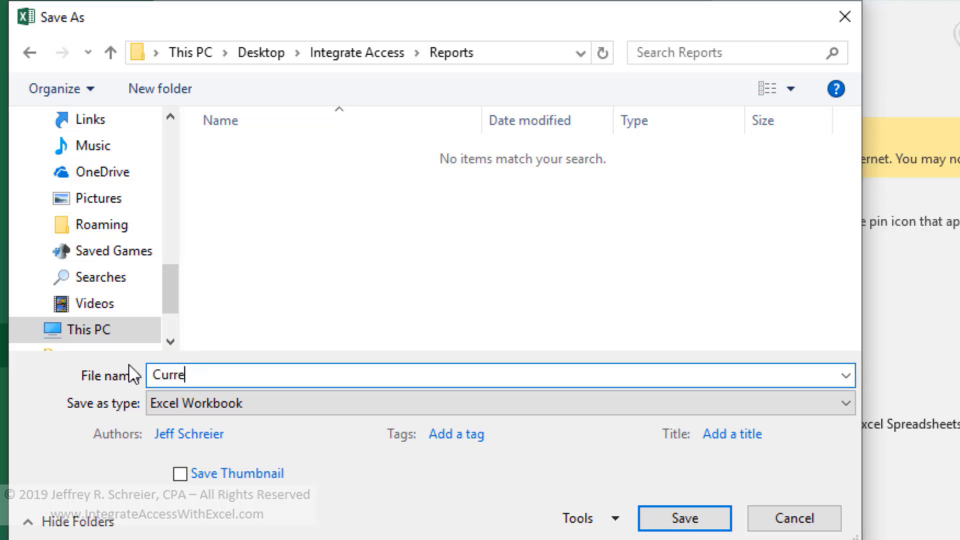
text(nt Reports)
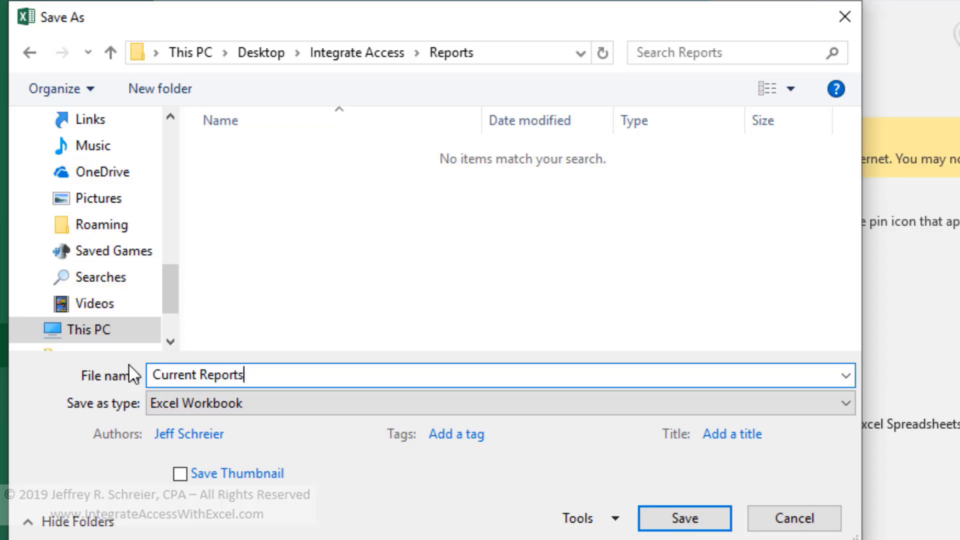
click(711, 518)
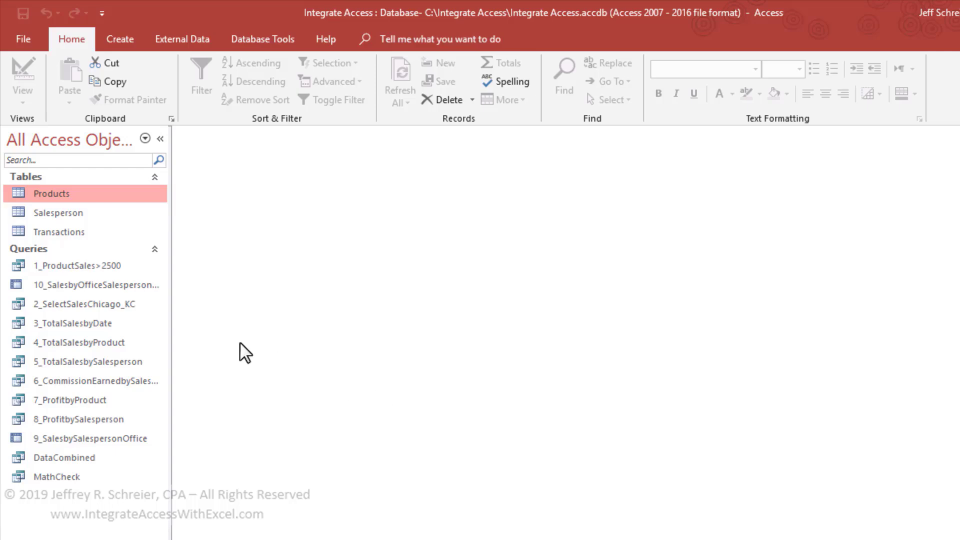
Step: In the Integrate Access database in Access, open the 1_ProductSales>2500 query and copy all its records
double_click(85, 265)
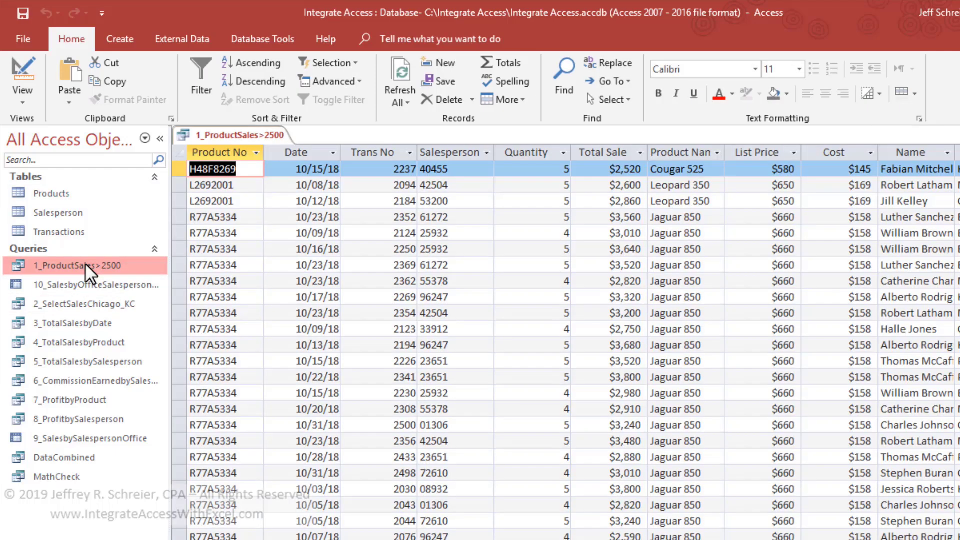
click(179, 152)
right_click(179, 152)
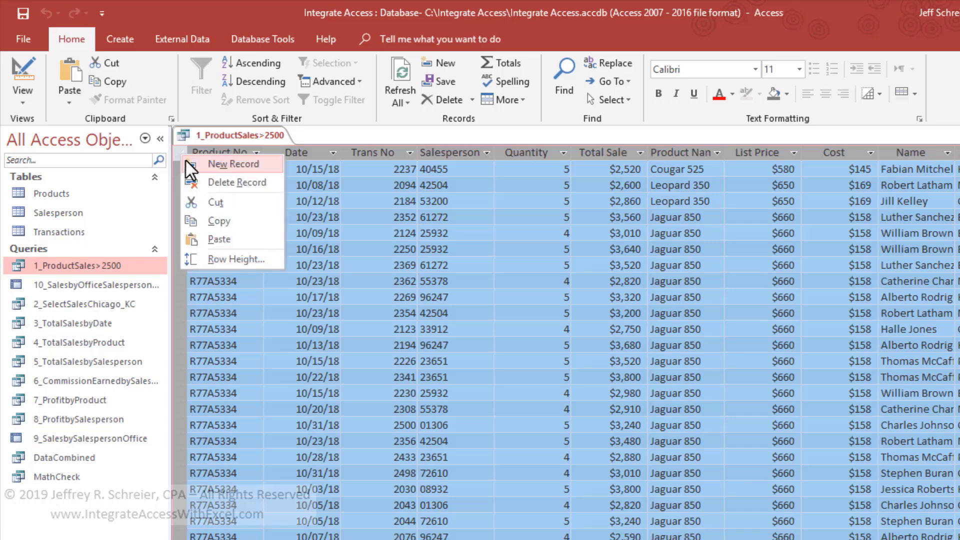
click(221, 217)
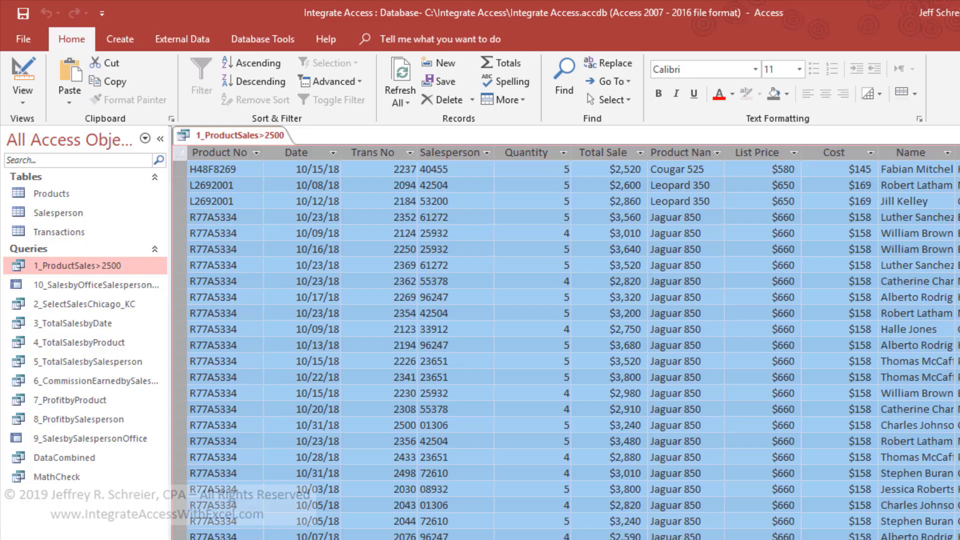
Step: Switch to the Current Reports workbook in Excel and paste the copied query records starting at cell A1
key(alt+Tab)
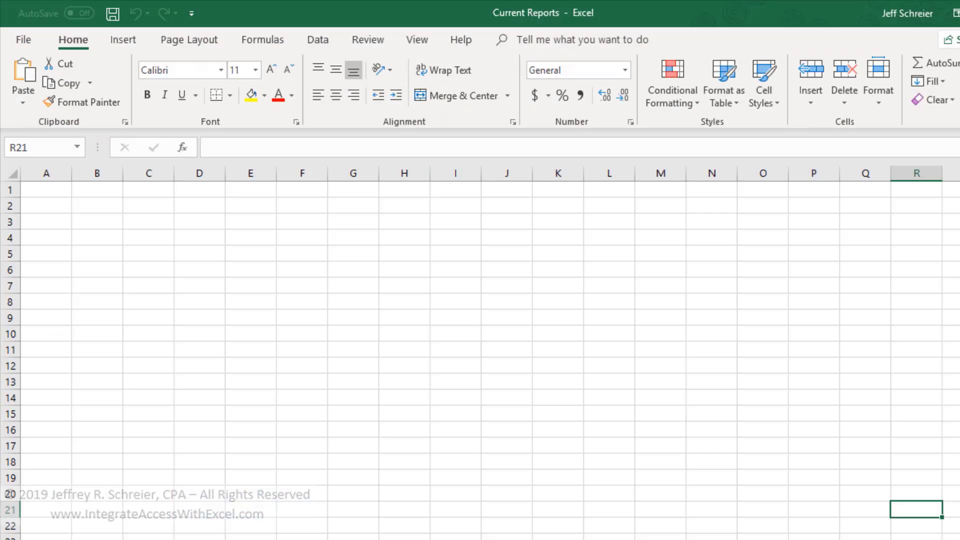
right_click(55, 189)
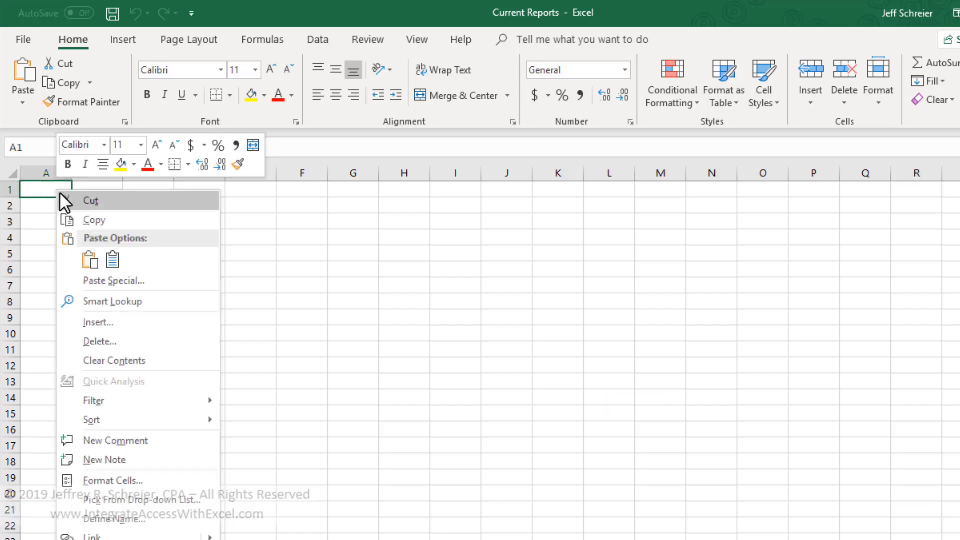
click(88, 257)
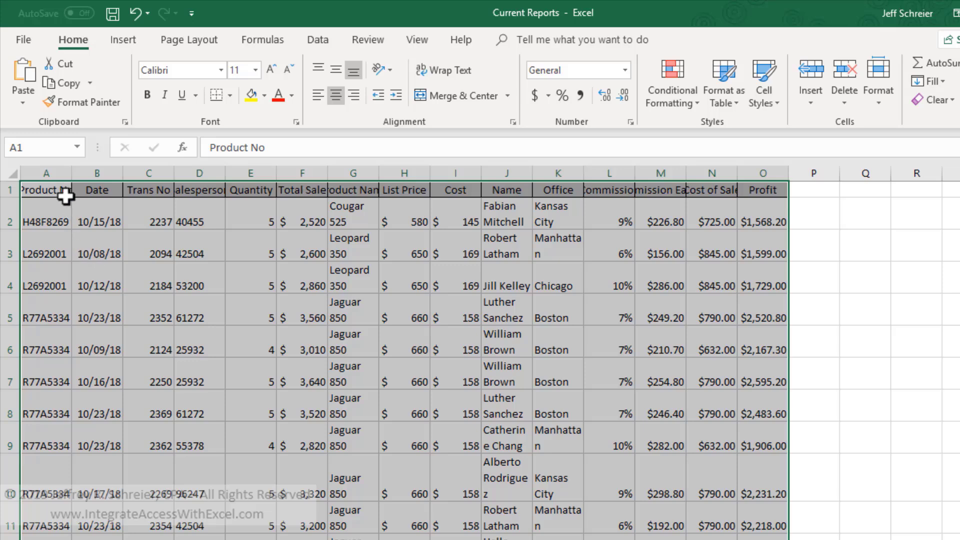
Step: Turn off text wrapping for columns A through O and autofit their widths to the contents
drag(58, 173, 755, 170)
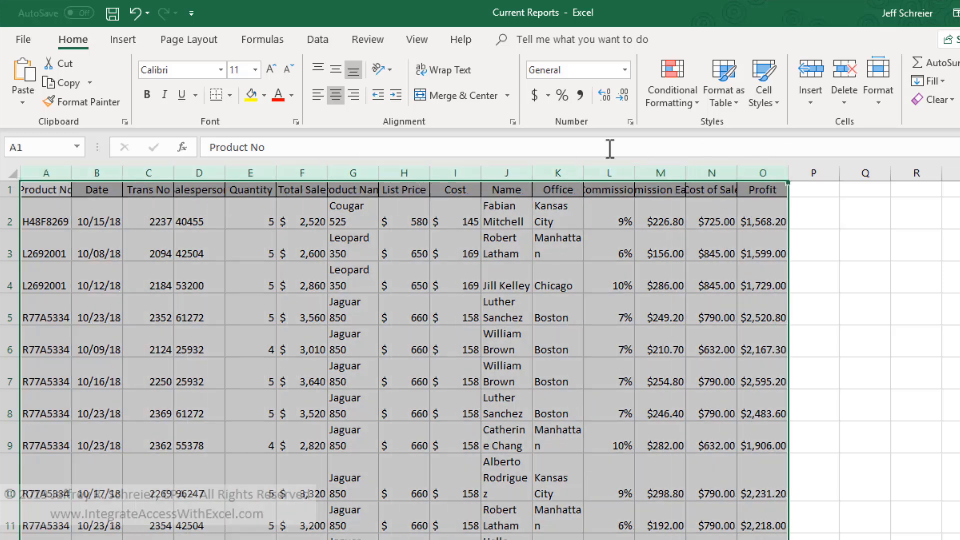
click(447, 66)
click(447, 66)
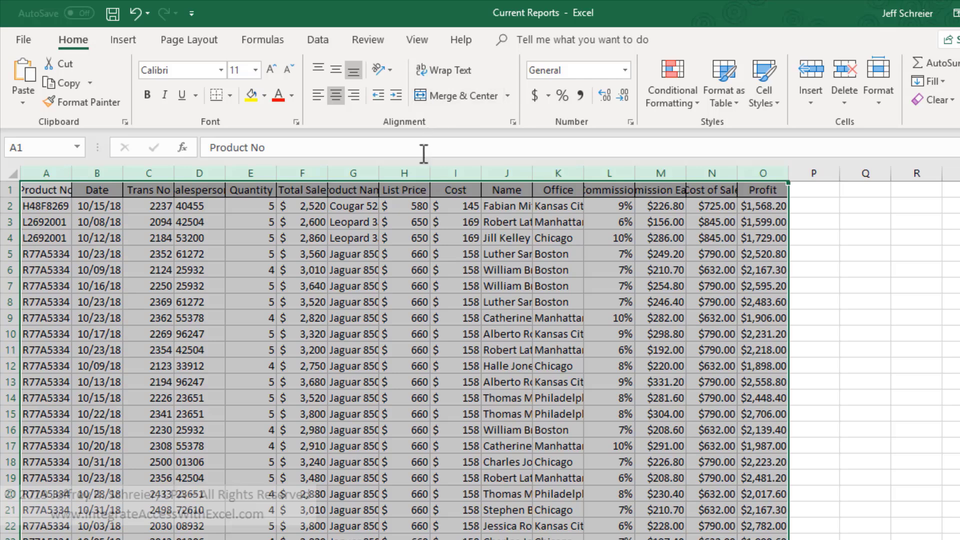
double_click(432, 171)
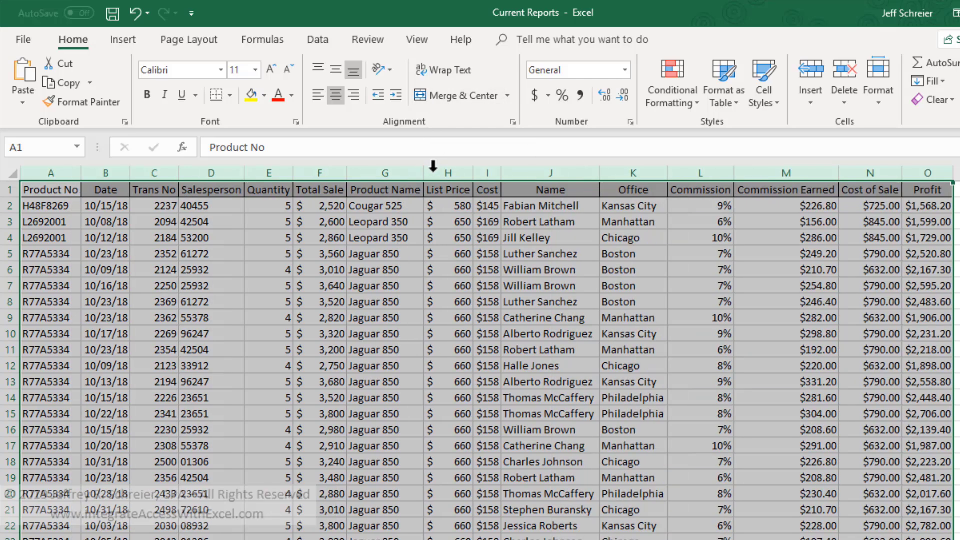
Step: Freeze the header row of the worksheet so it stays in view while scrolling
click(53, 205)
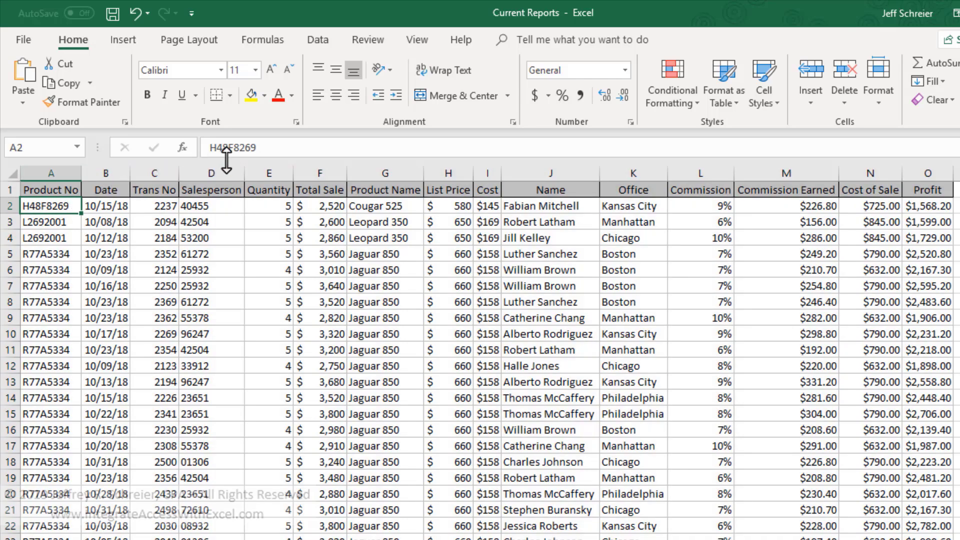
click(417, 39)
click(539, 85)
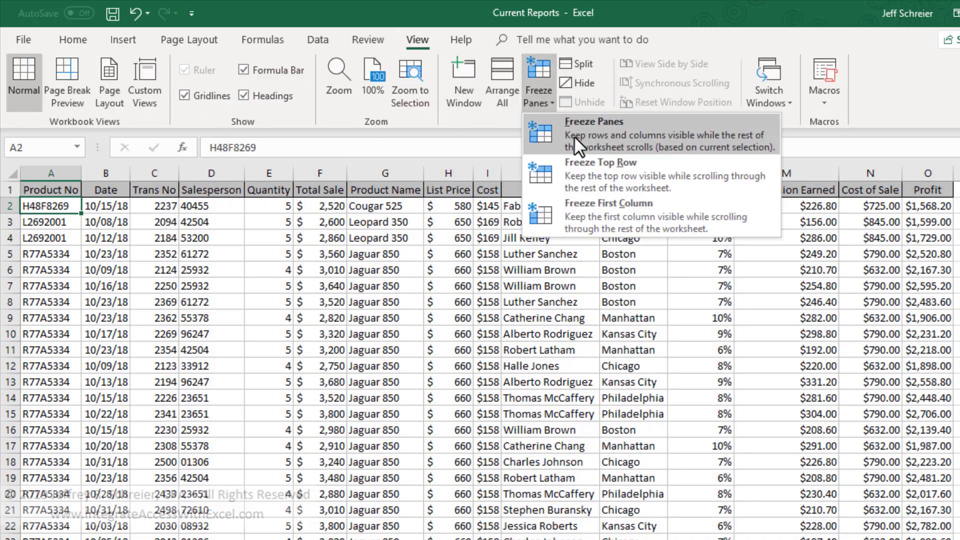
click(548, 201)
Step: Total the Profit column with AutoSum in cell O79, directly below the last record
scroll(430, 312, down, 20)
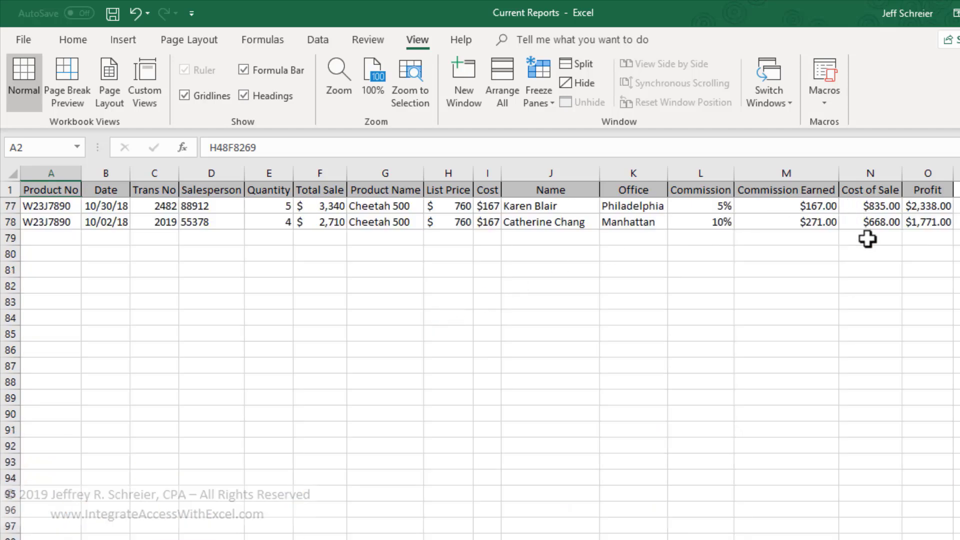
click(911, 232)
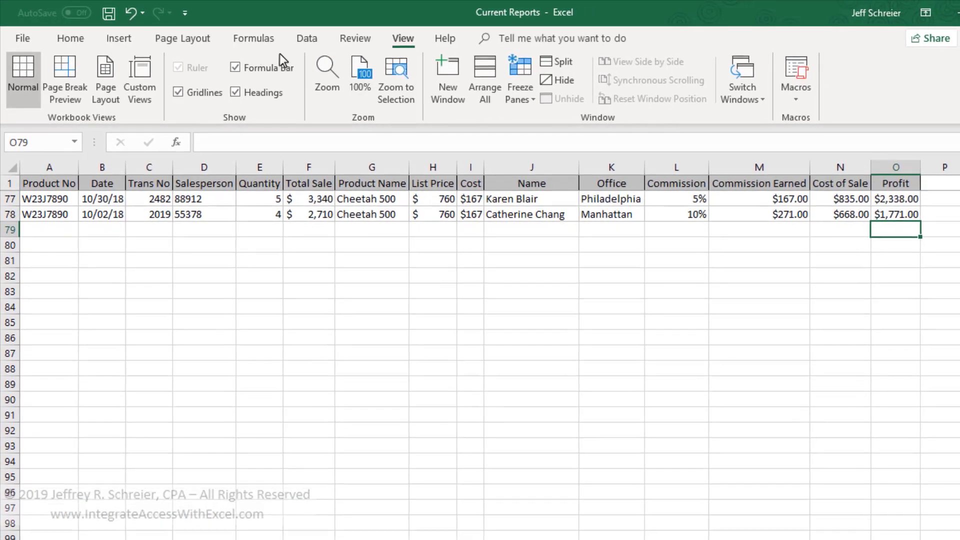
click(70, 38)
click(909, 61)
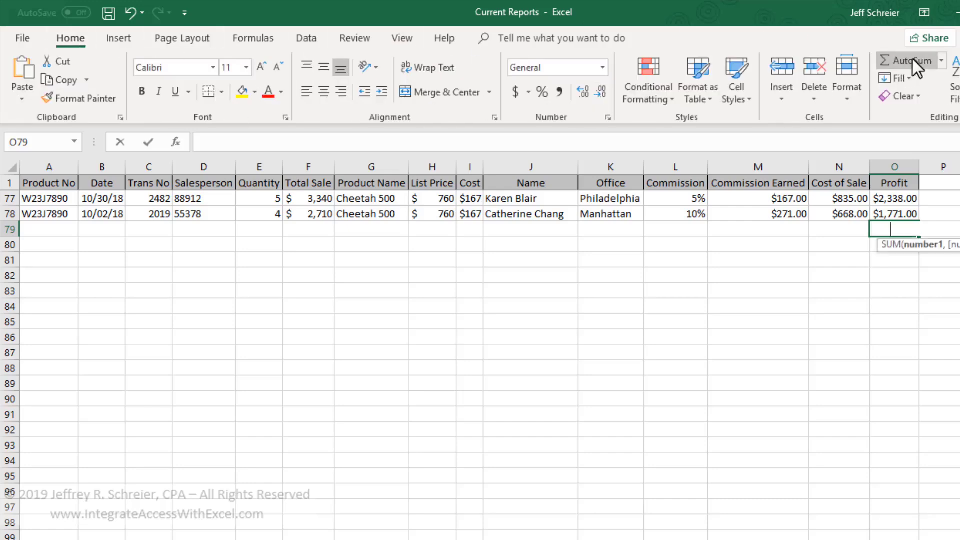
click(934, 61)
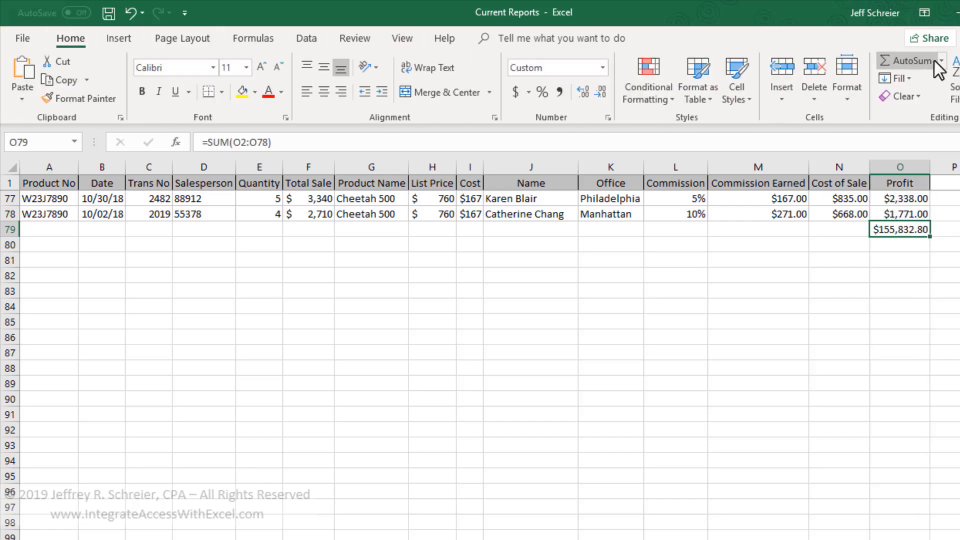
Step: Copy the Profit total formula to the Cost of Sale, Commission Earned and Total Sale columns in row 79, and autofit column F
key(ctrl+c)
key(Left)
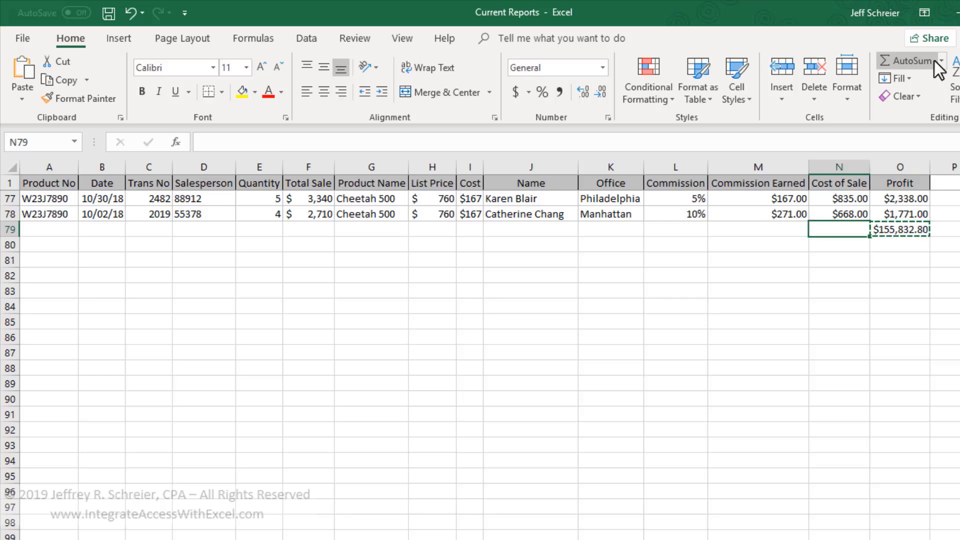
key(ctrl+v)
key(Left)
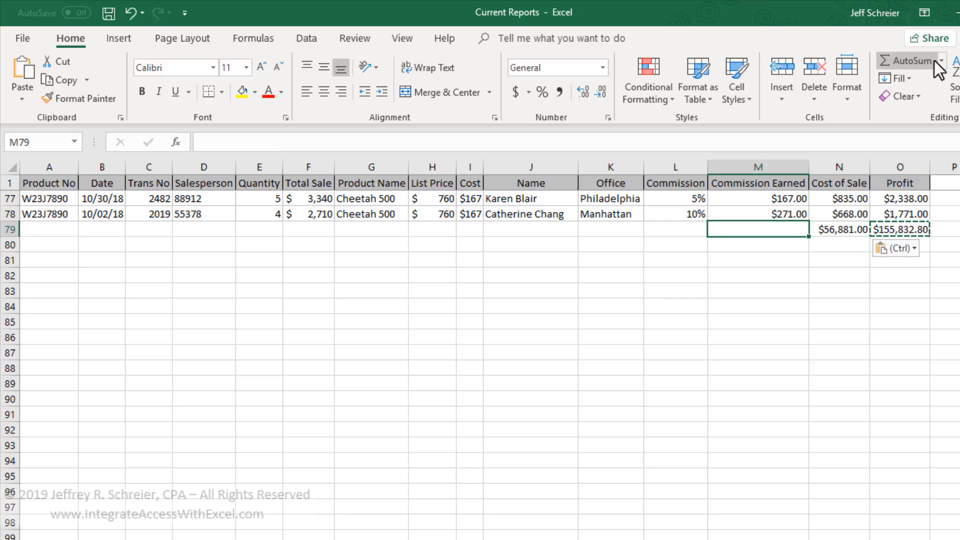
key(ctrl+v)
key(Left)
key(Left)
key(Left)
key(Left)
key(Left)
key(Left)
key(Left)
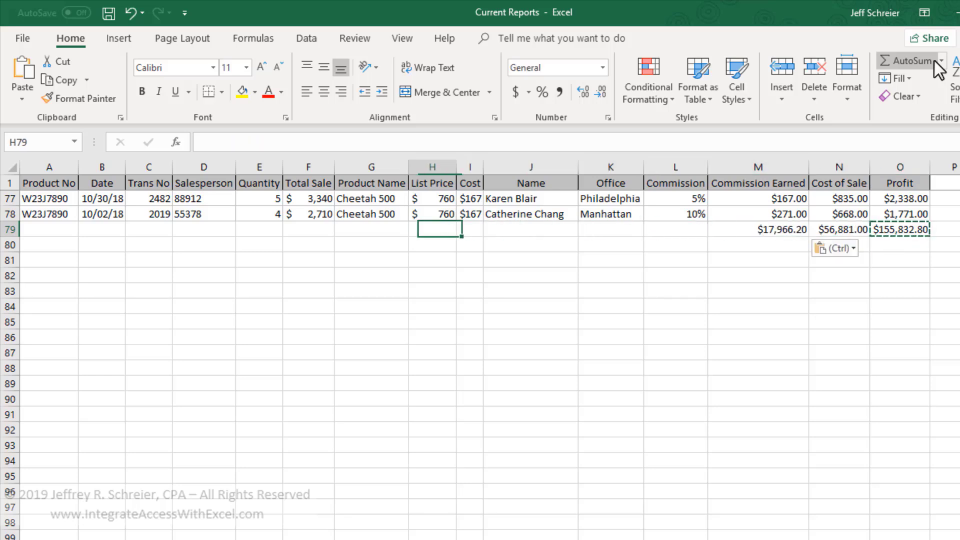
key(ctrl+v)
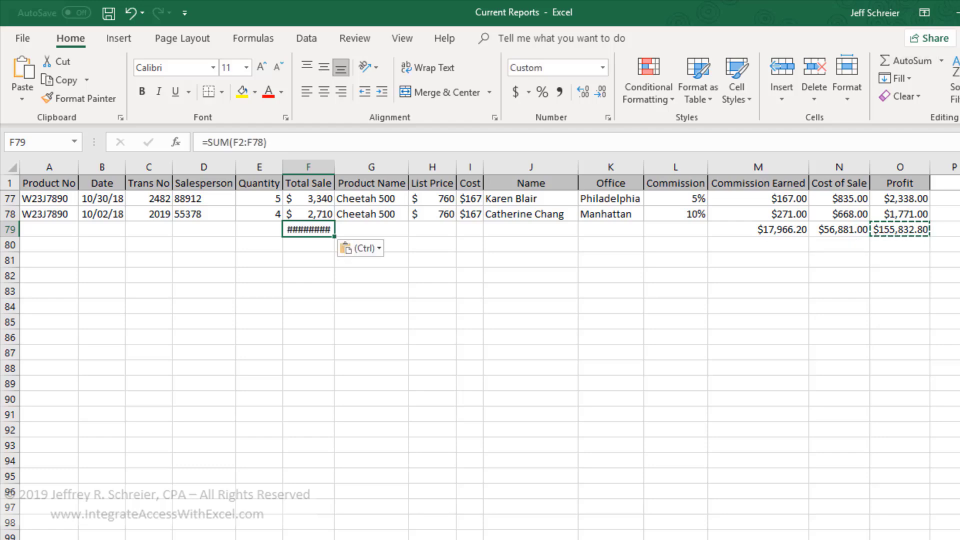
double_click(335, 174)
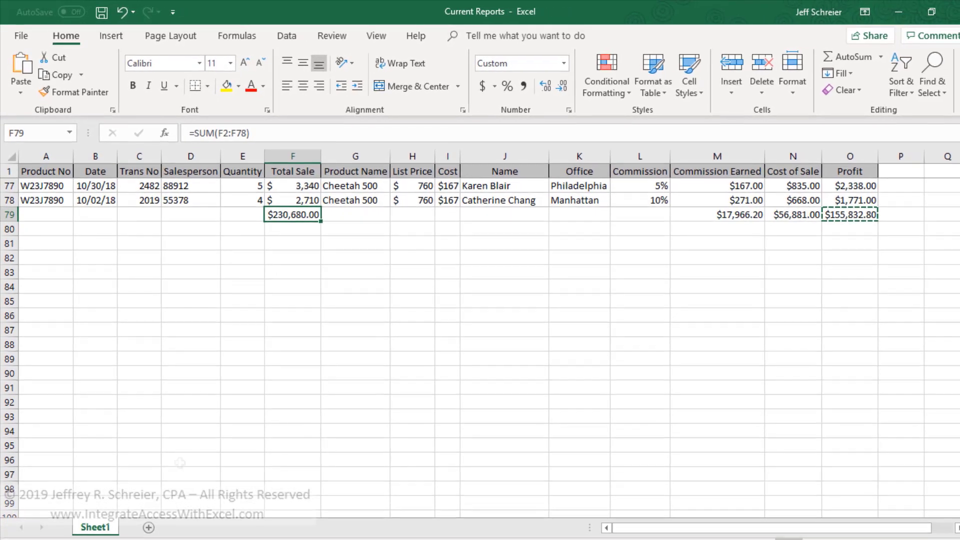
Step: Rename the worksheet Sheet1 as "Reports 1"
double_click(95, 527)
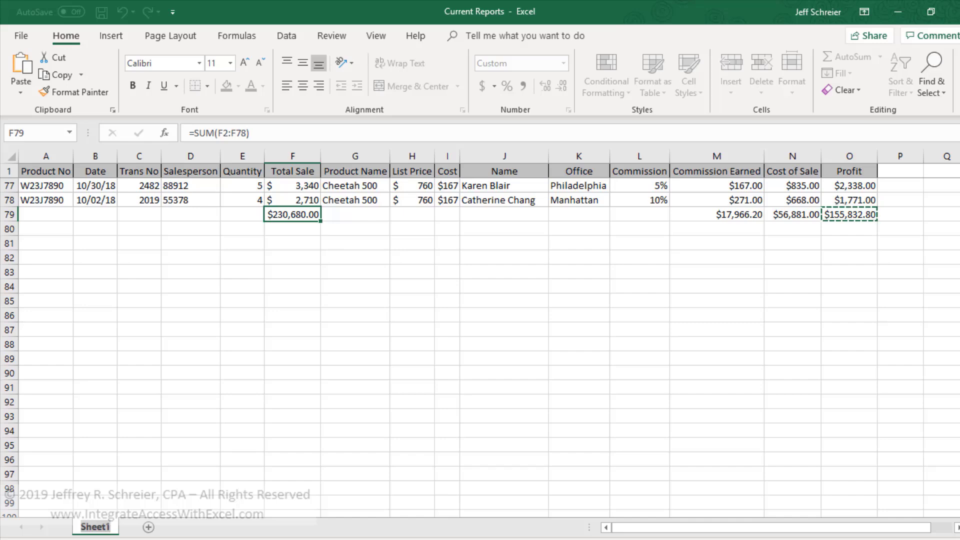
text(Reports)
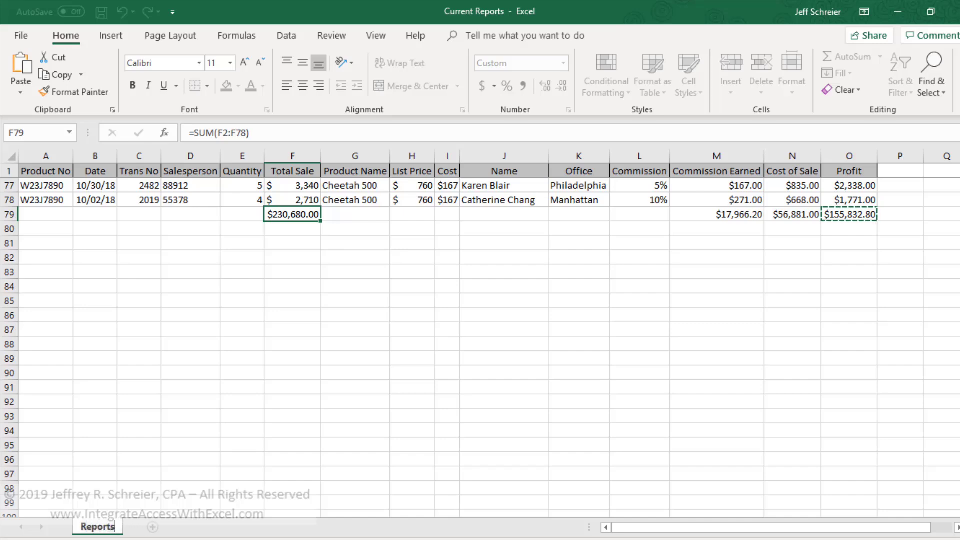
text( 1)
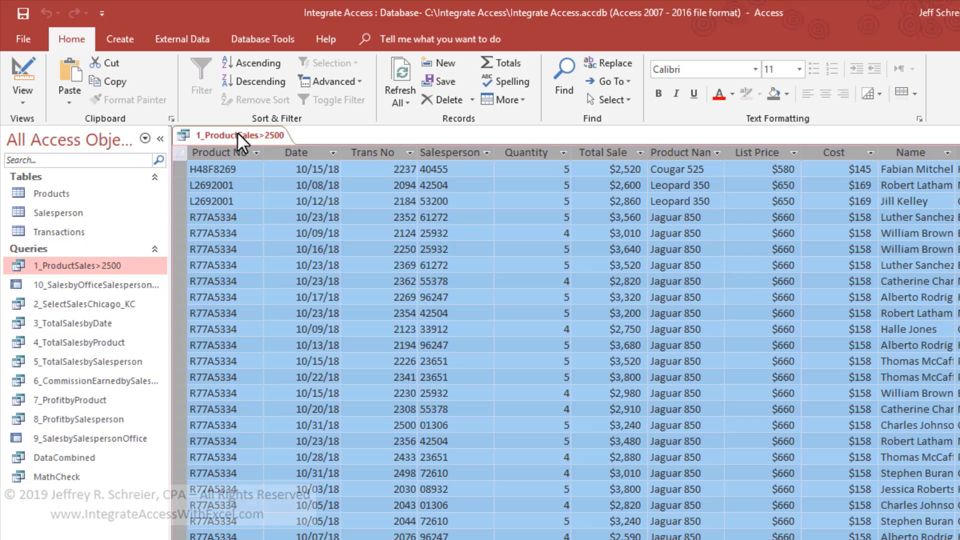
Step: In Access, close the 1_ProductSales>2500 query, then open 2_SelectSalesChicago_KC and copy all its records
right_click(237, 132)
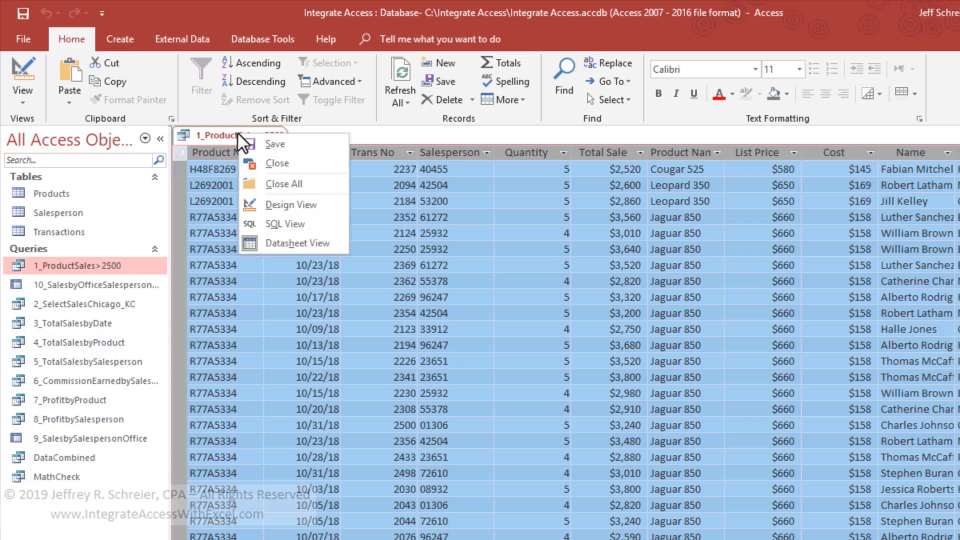
click(254, 159)
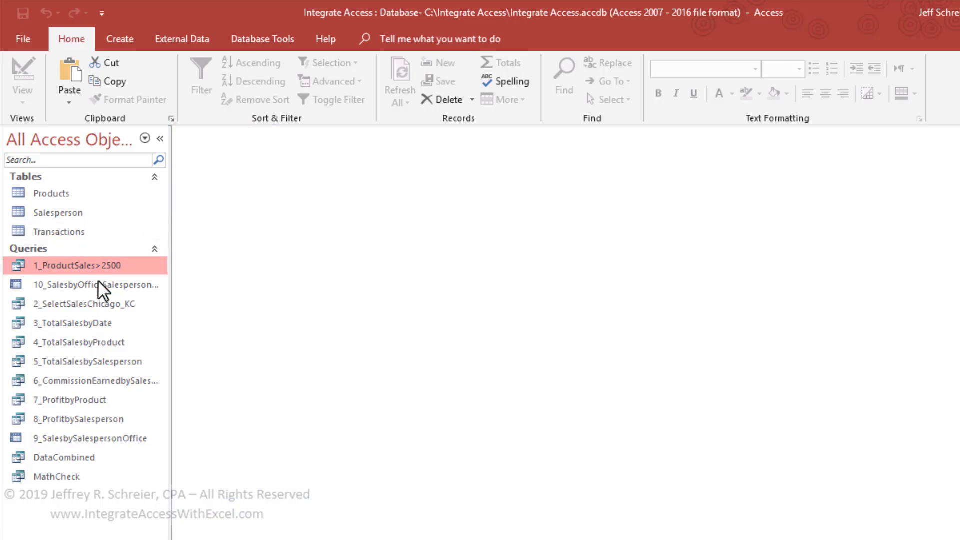
click(94, 303)
double_click(93, 302)
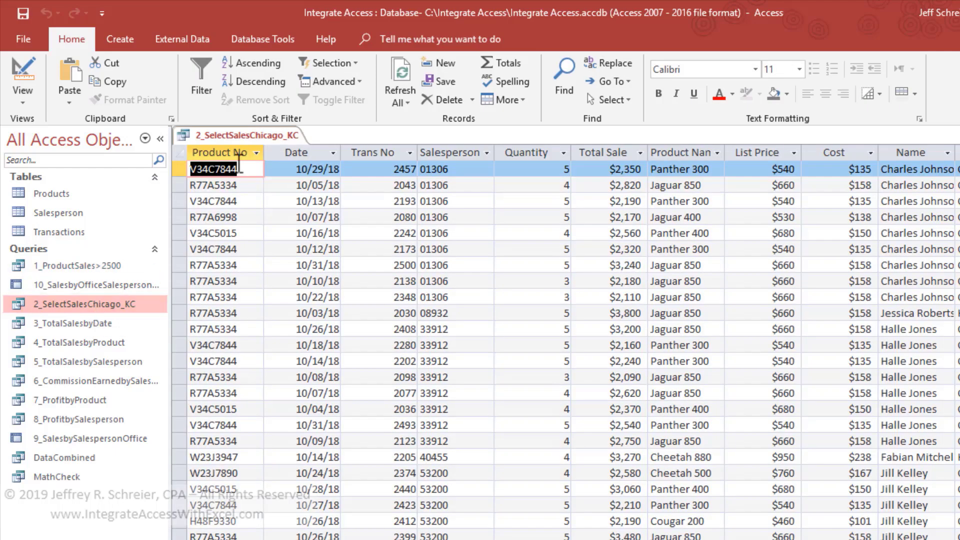
click(179, 151)
right_click(178, 152)
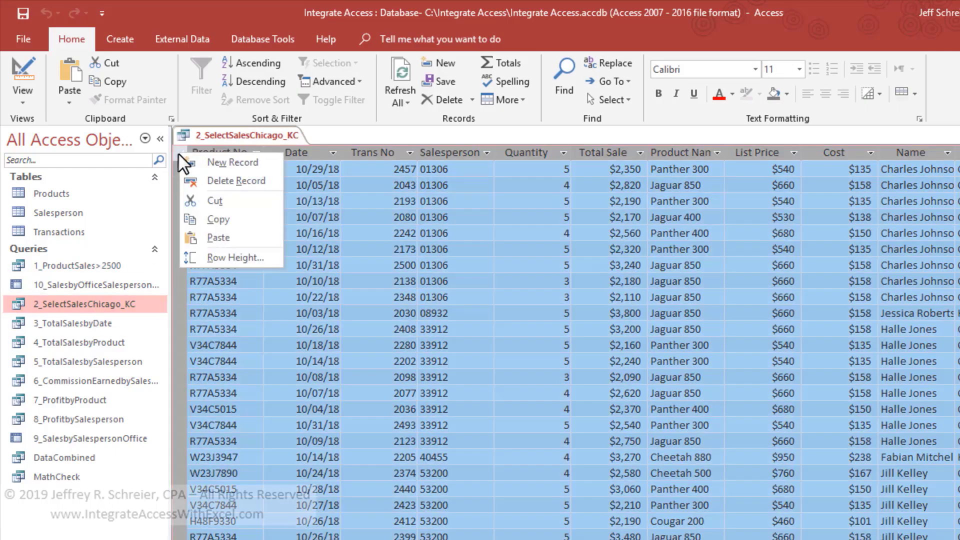
click(195, 218)
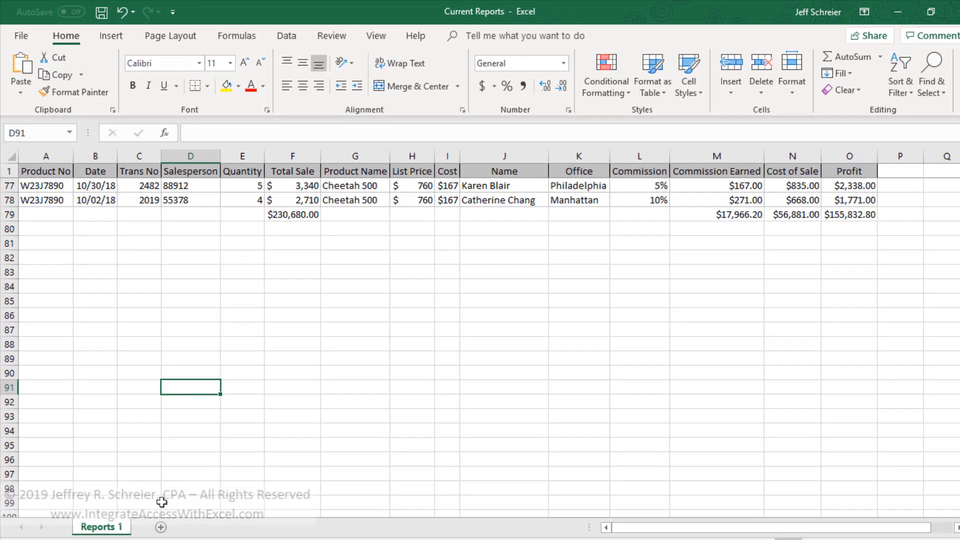
Step: Add a new worksheet to the Current Reports workbook and paste the copied query records at cell A1
click(161, 527)
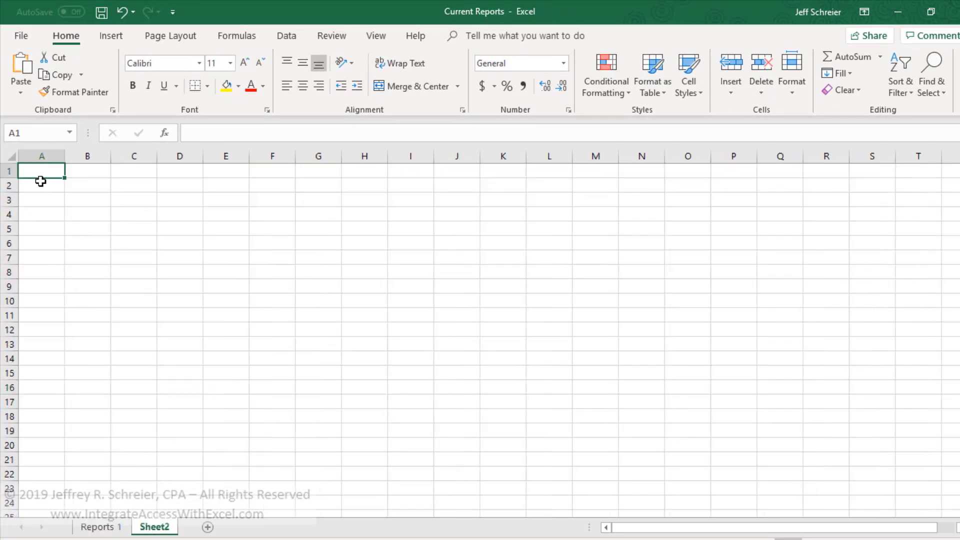
key(ctrl+v)
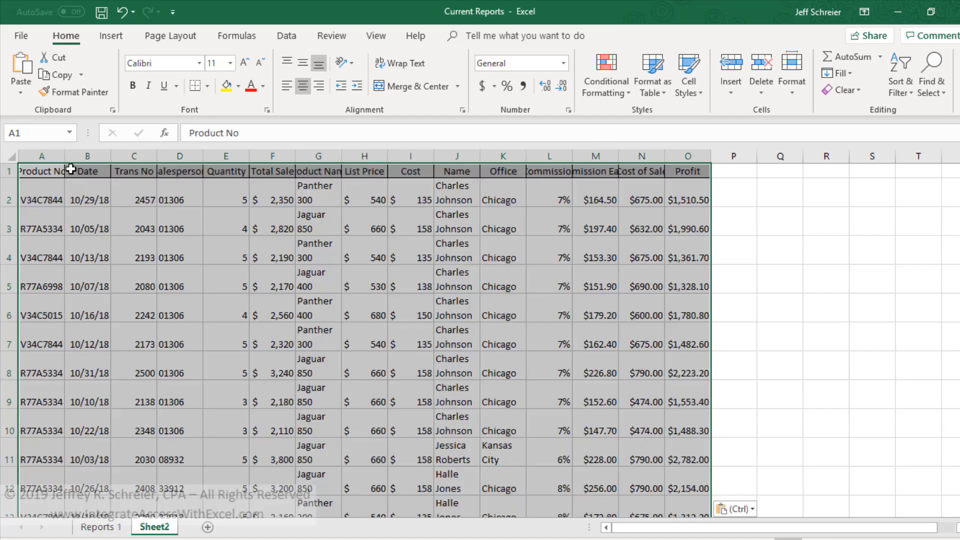
Step: Turn off text wrapping in columns A through O and autofit their widths
drag(42, 156, 702, 148)
click(400, 64)
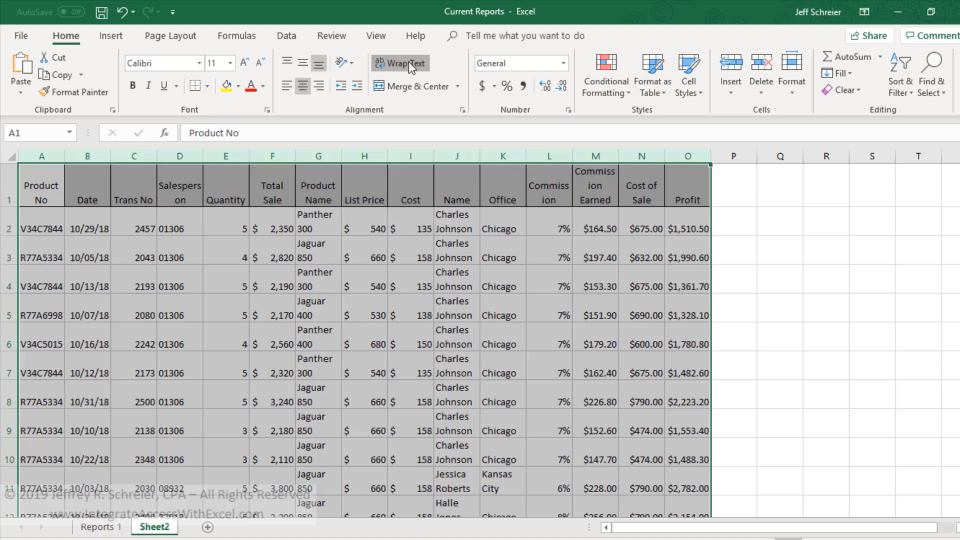
double_click(388, 158)
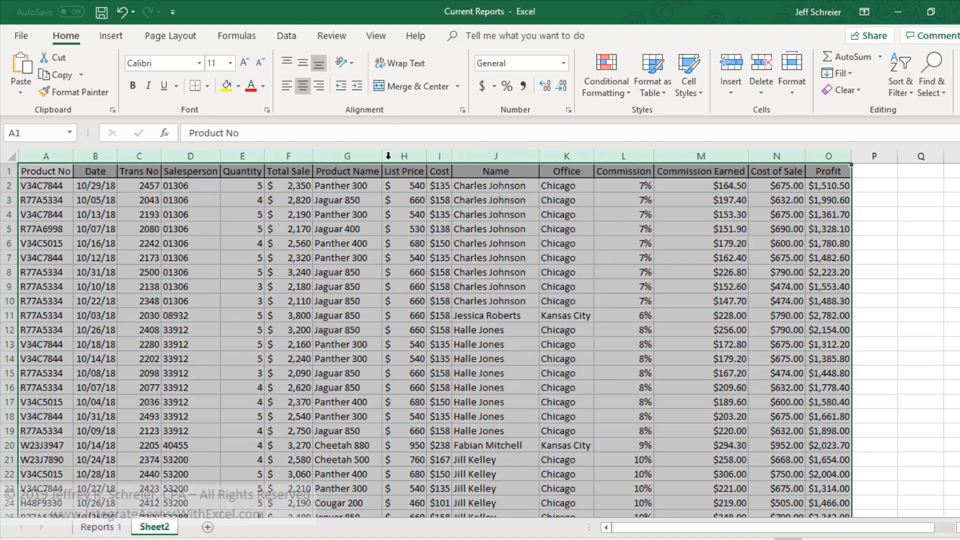
click(334, 241)
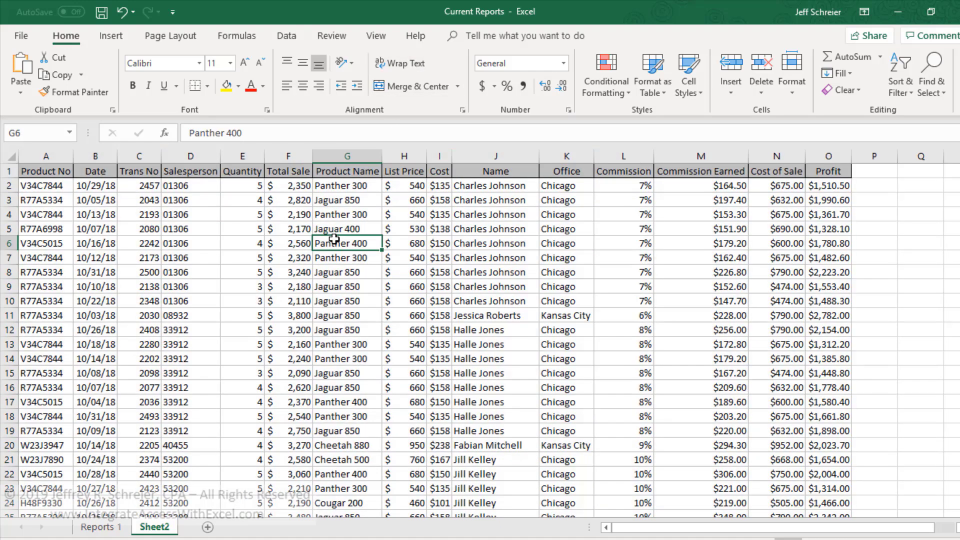
Step: Rename the worksheet Sheet2 as "Reports 2"
double_click(156, 525)
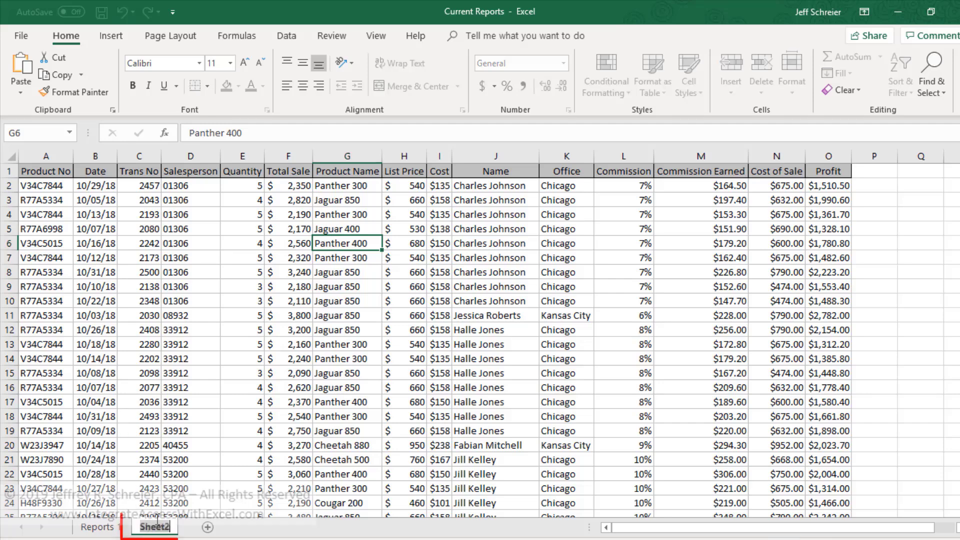
text(Repor)
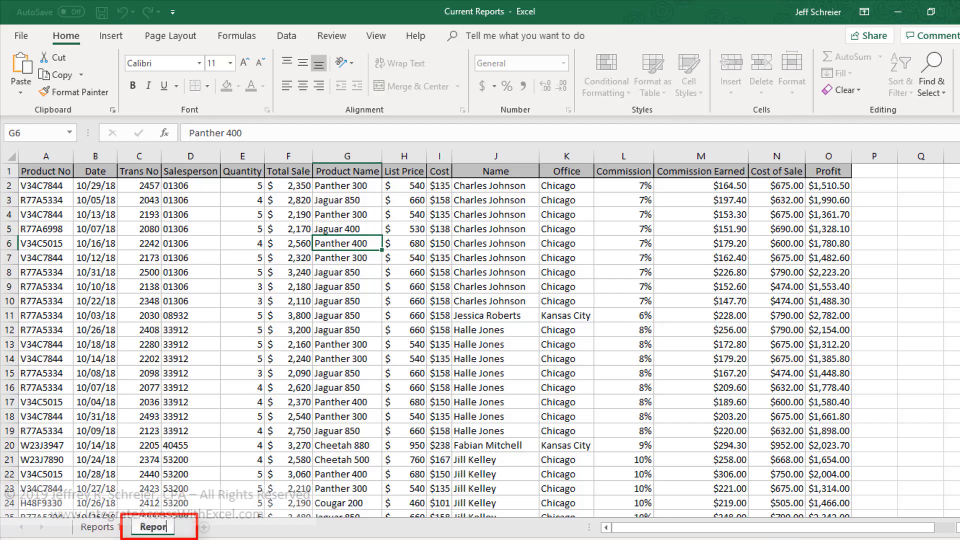
text(ts 2)
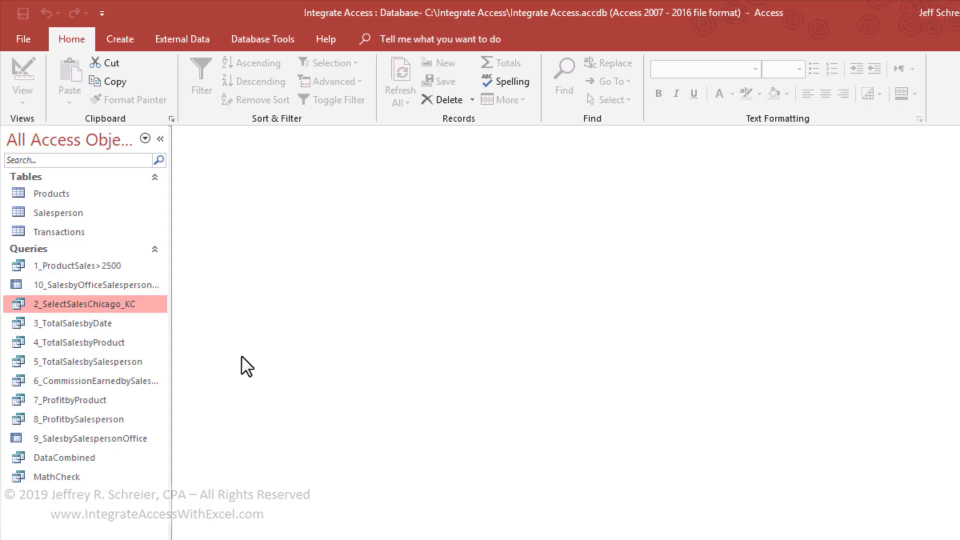
Step: In Access, start an Excel export of the 4_TotalSalesbyProduct query, with the Desktop's Integrate Access\Reports folder as the destination
click(119, 346)
right_click(119, 347)
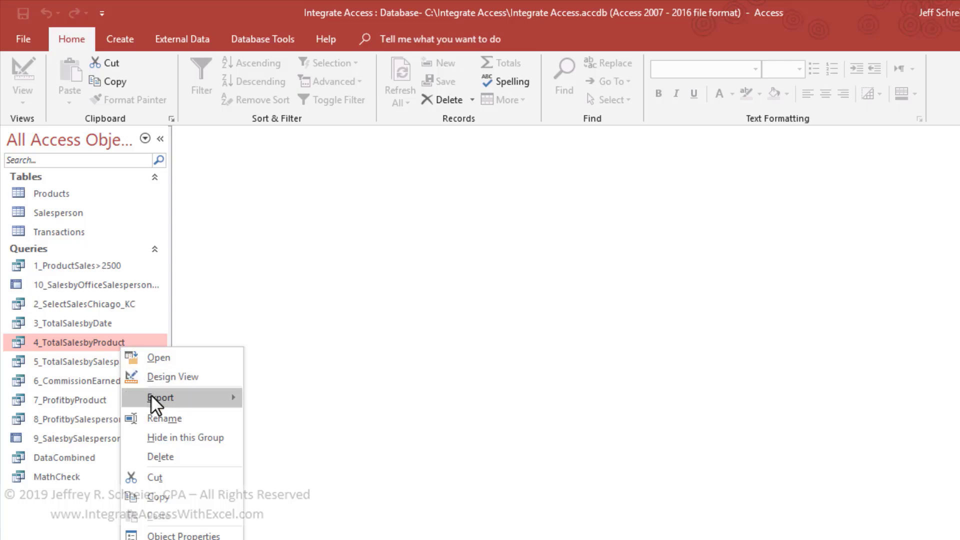
mouse_move(151, 394)
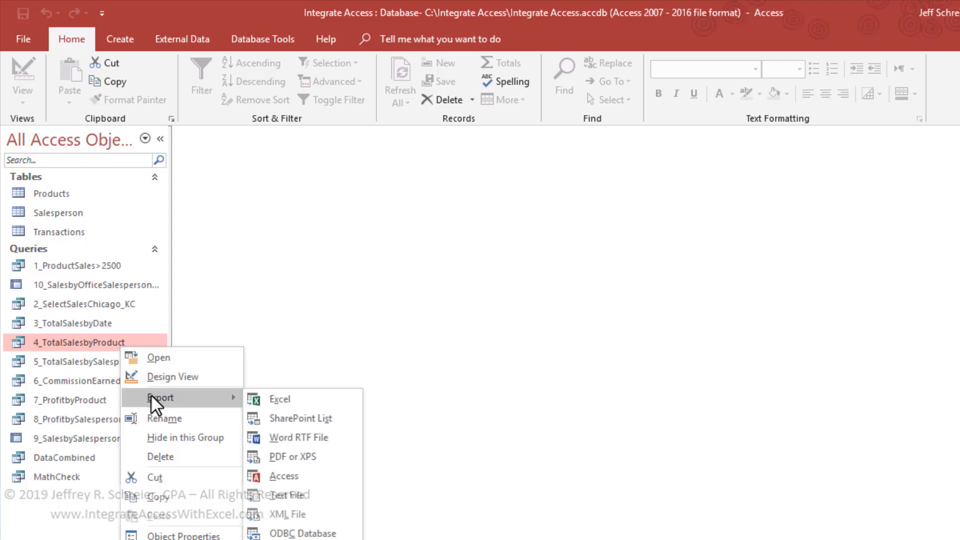
click(274, 398)
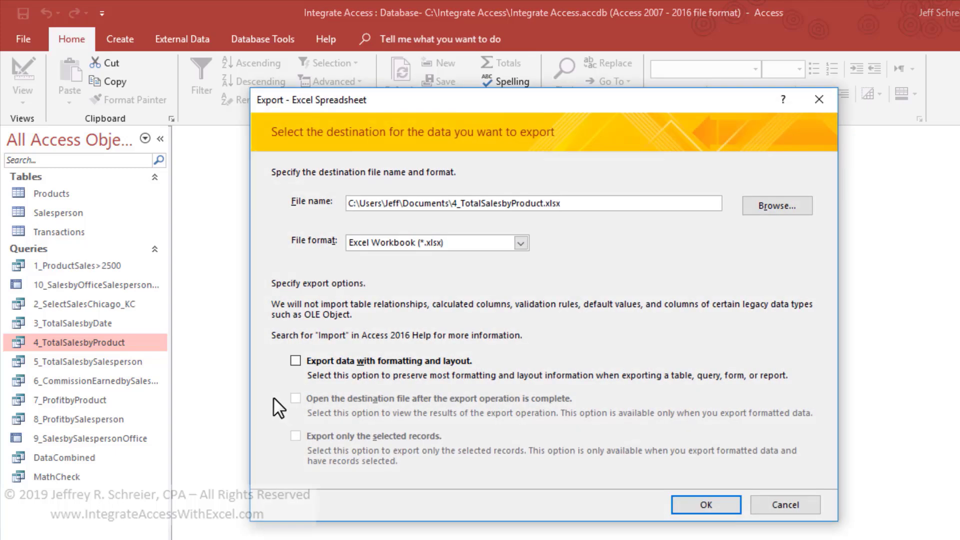
click(777, 205)
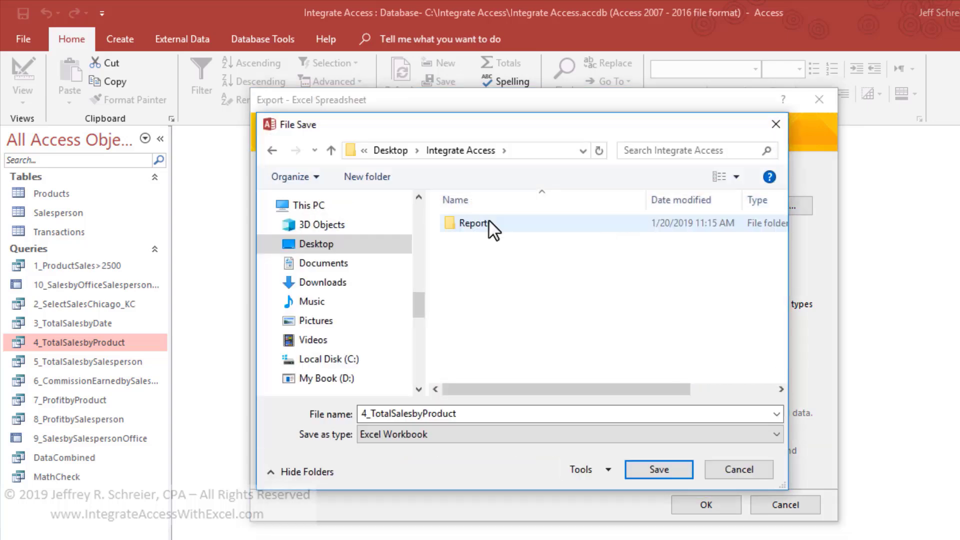
double_click(488, 220)
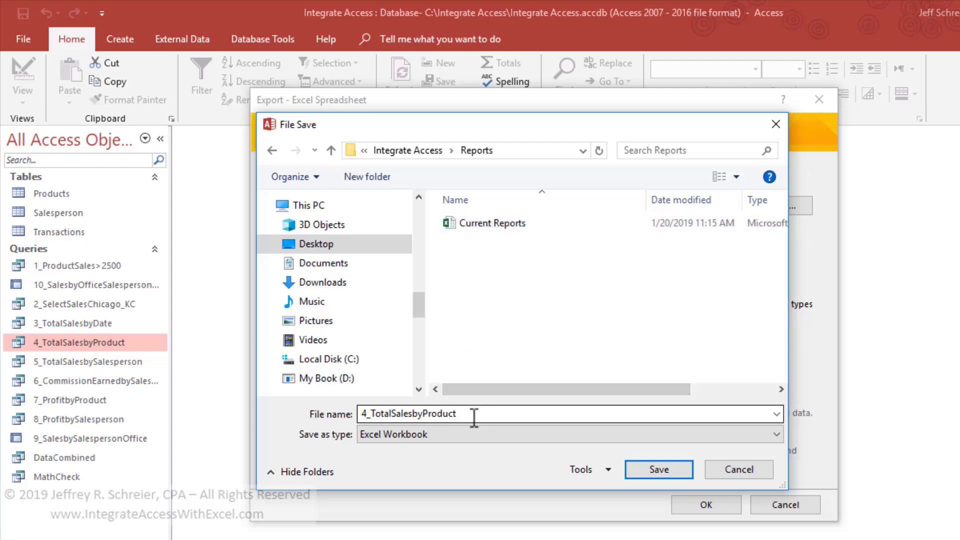
click(654, 466)
Step: Export the query data with formatting and layout, and save the export steps as Export-4_TotalSalesbyProduct
click(303, 361)
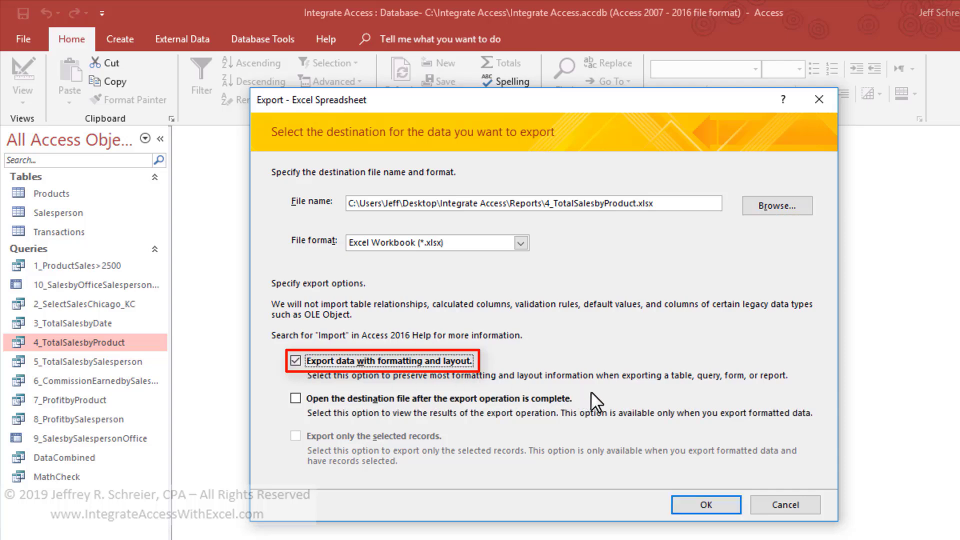
click(715, 506)
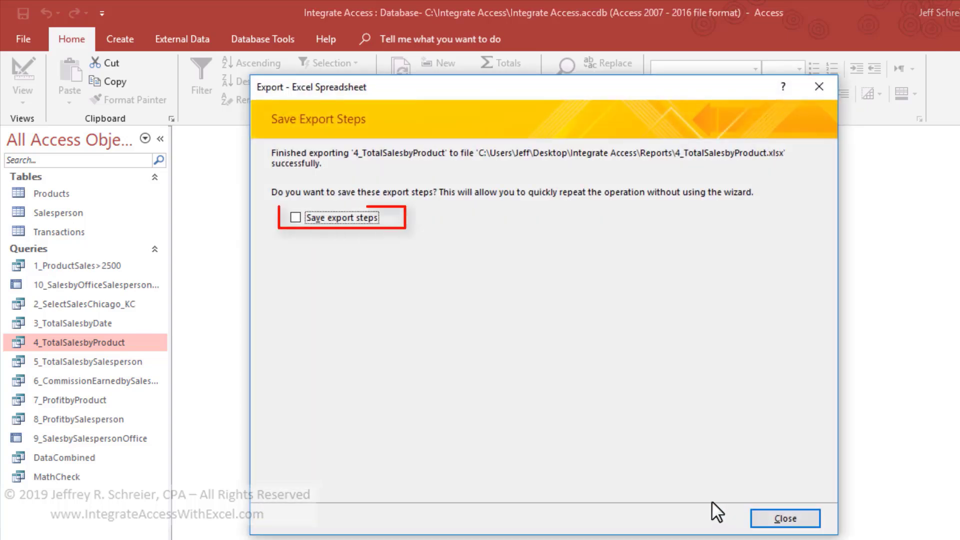
click(295, 219)
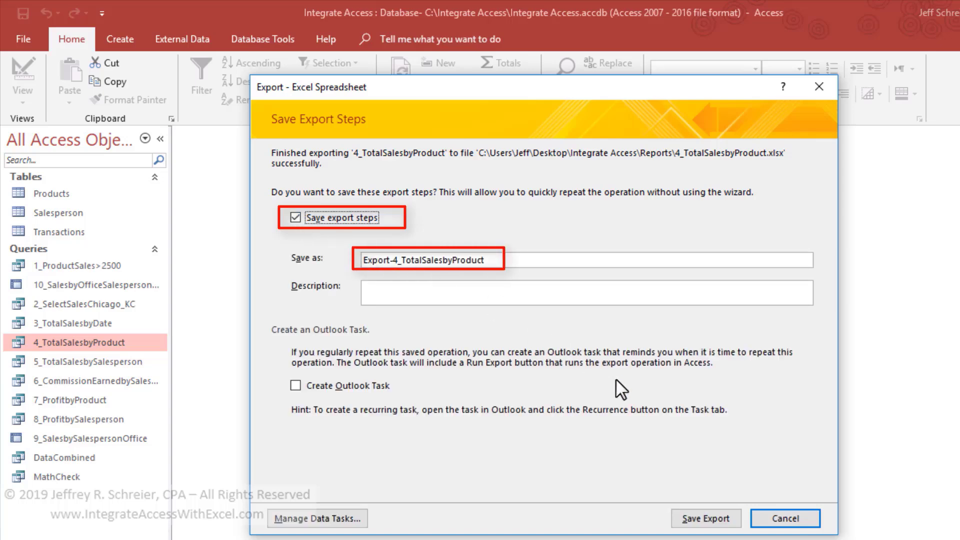
click(721, 522)
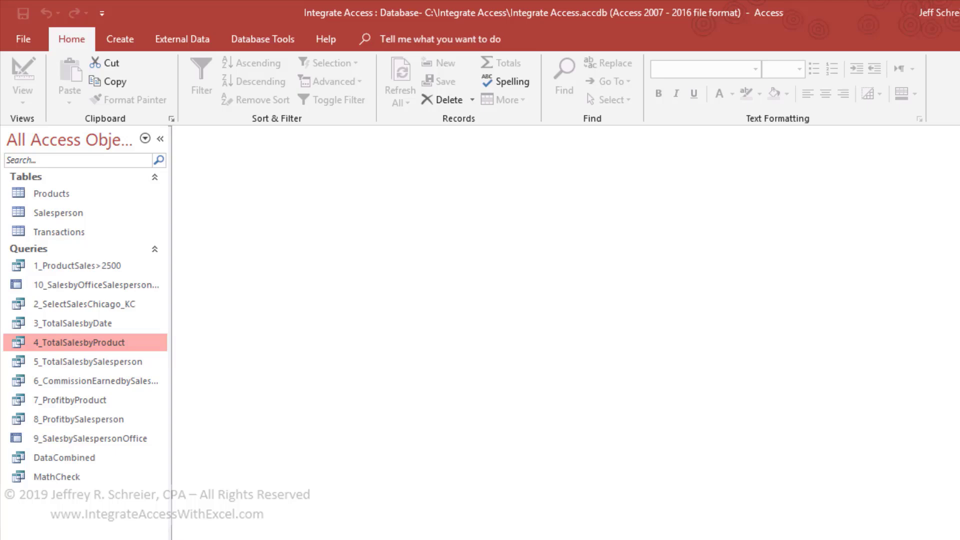
Step: Export the 5_TotalSalesbySalesperson query to an Excel workbook with formatting and layout, saving the export steps as Export-5_TotalSalesbySalesperson
right_click(135, 359)
mouse_move(172, 407)
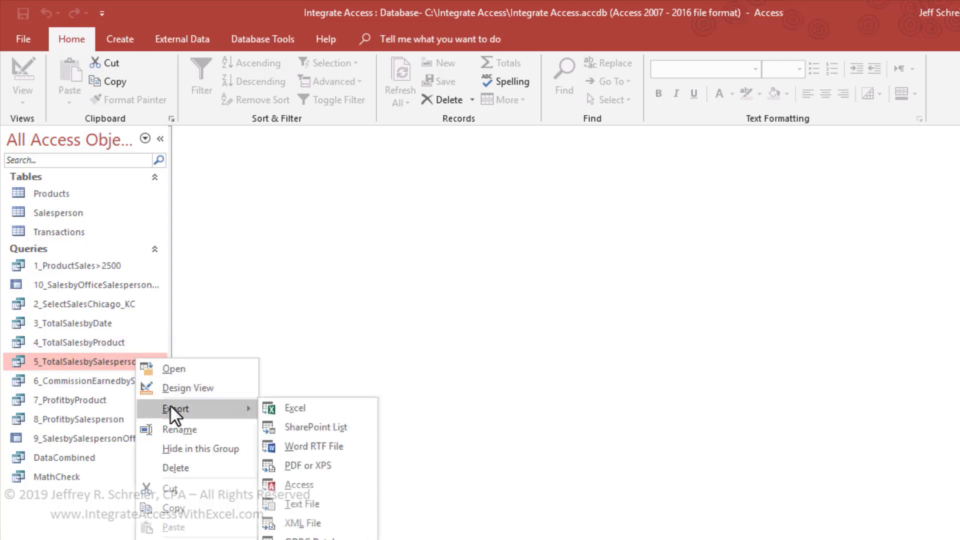
click(281, 406)
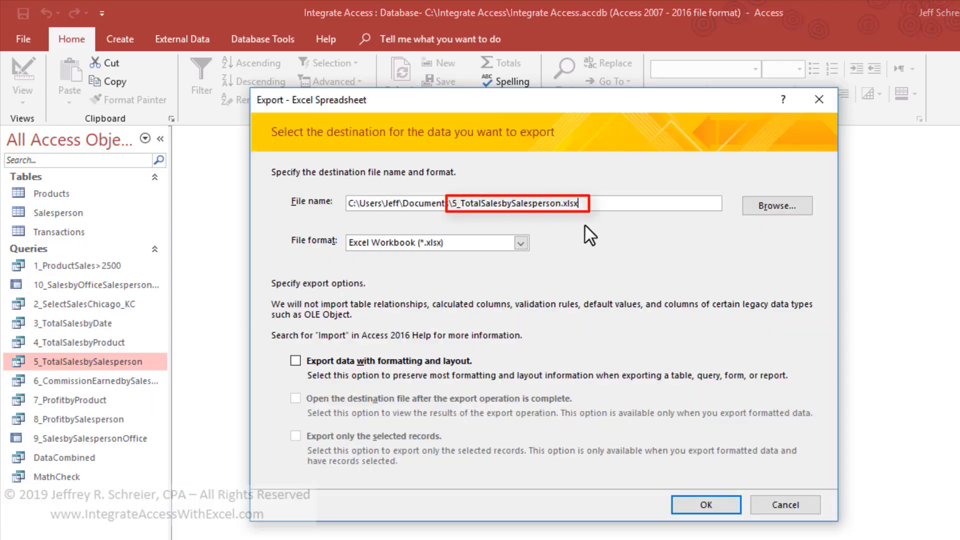
click(295, 360)
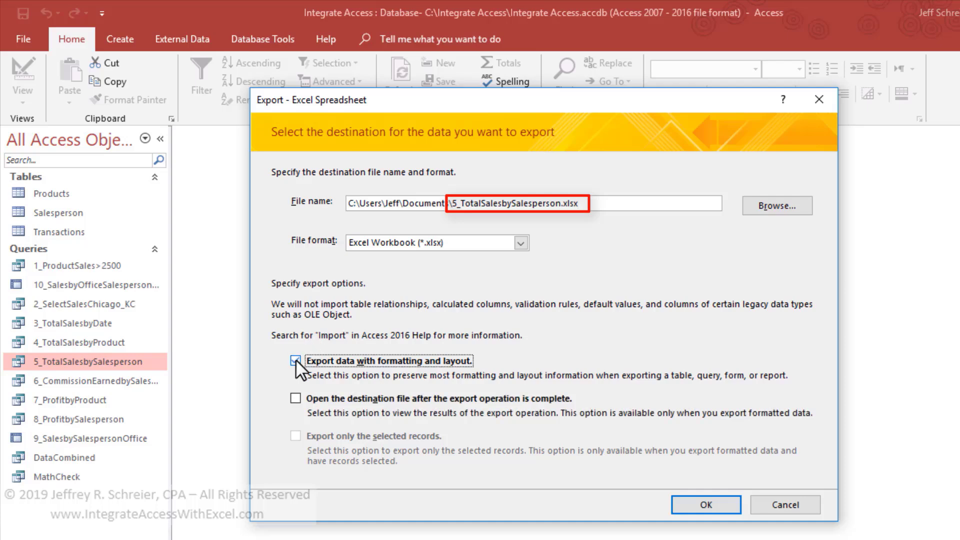
click(688, 498)
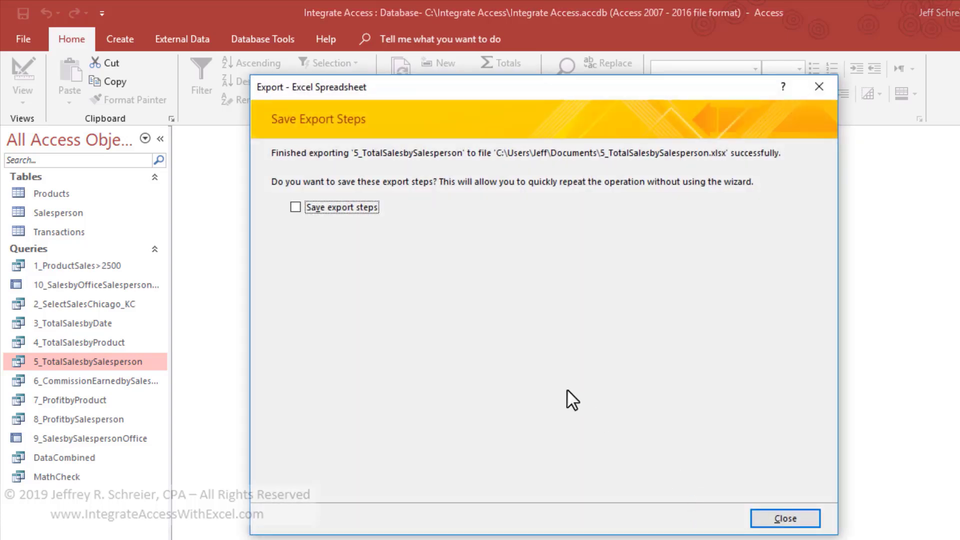
click(302, 207)
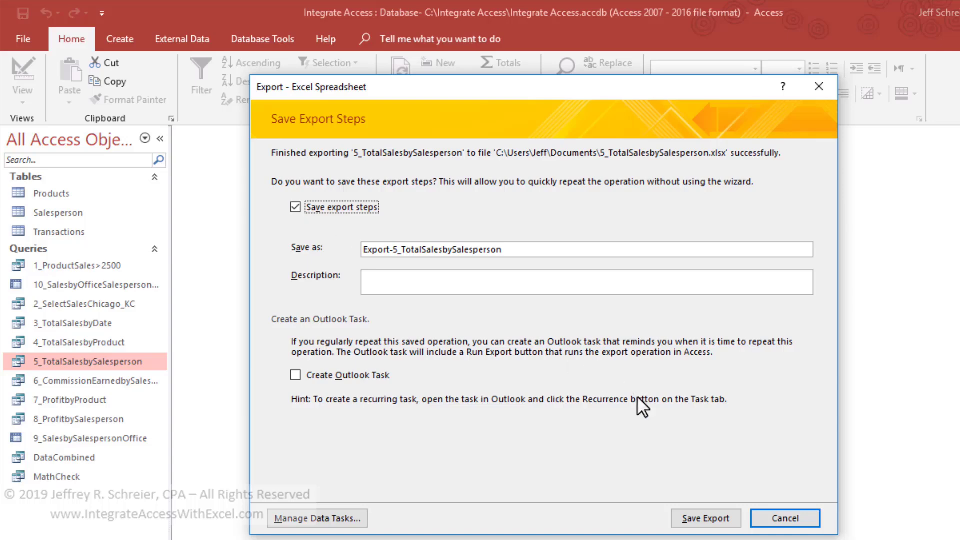
click(706, 515)
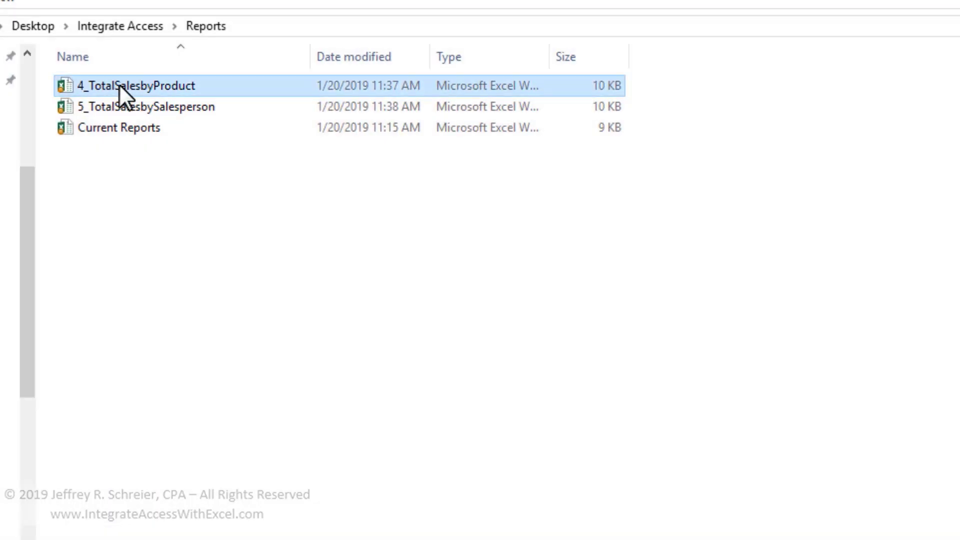
Step: Open the exported 4_TotalSalesbyProduct workbook from the Reports folder and sum the Total Sales column in cell B14
double_click(119, 84)
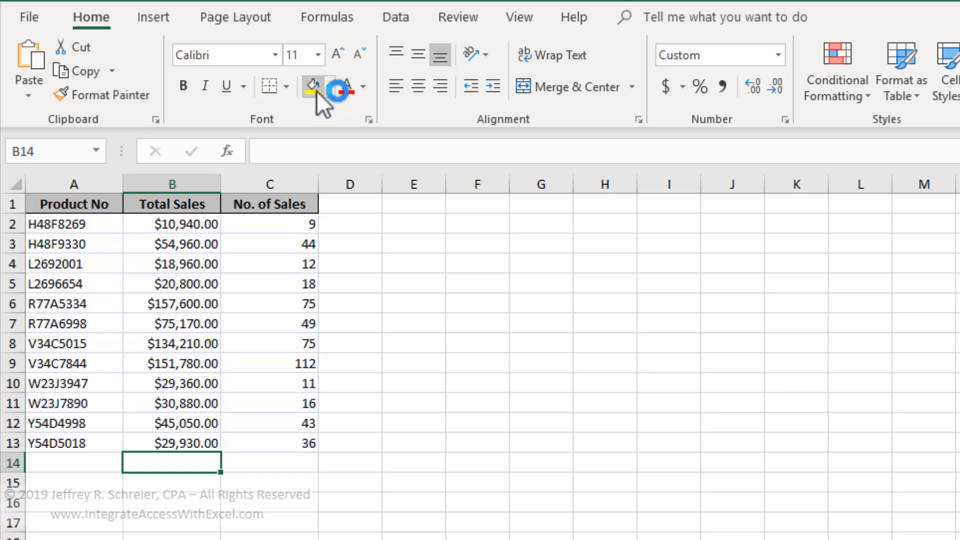
key(alt+equal)
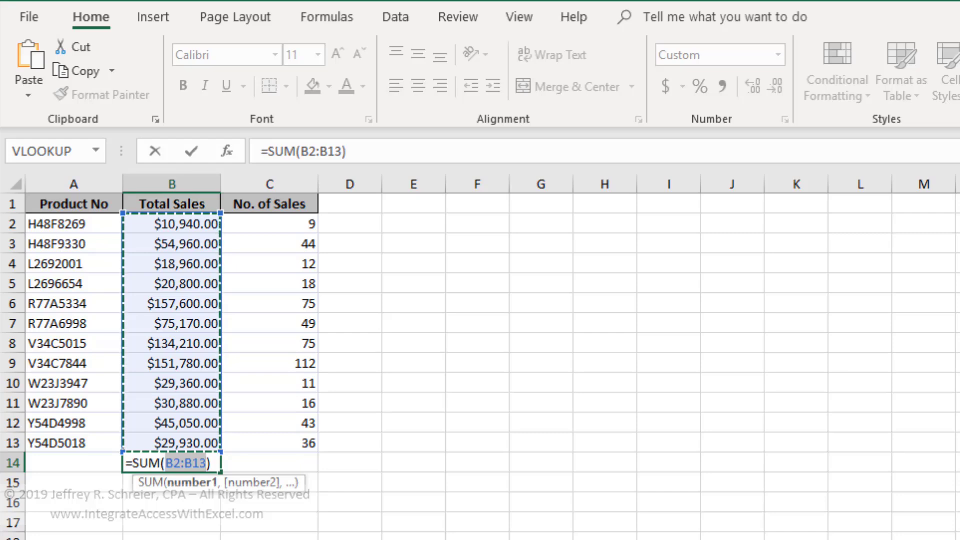
key(ctrl+Return)
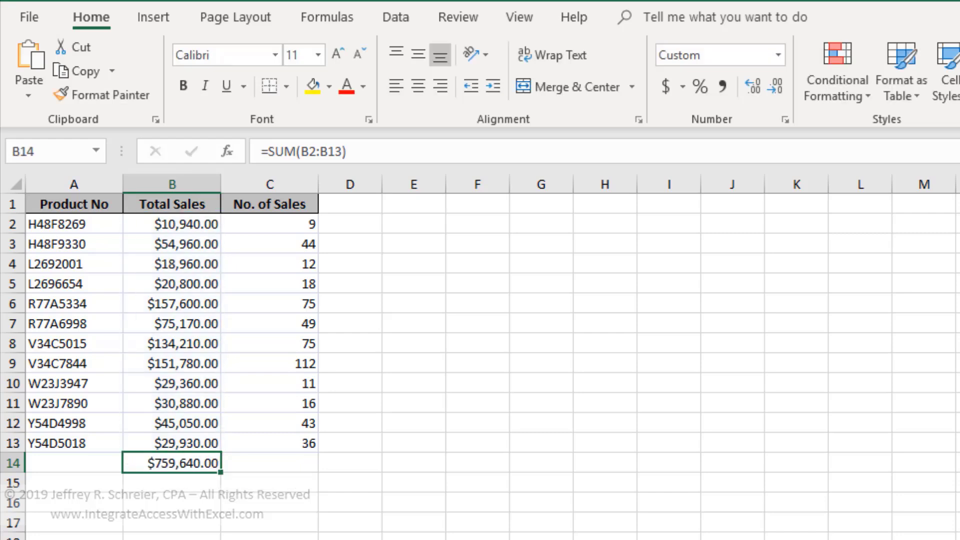
Step: Open the recent workbook 5_TotalSalesbySalesperson and total its Total Sales column with AutoSum in cell B20
click(31, 14)
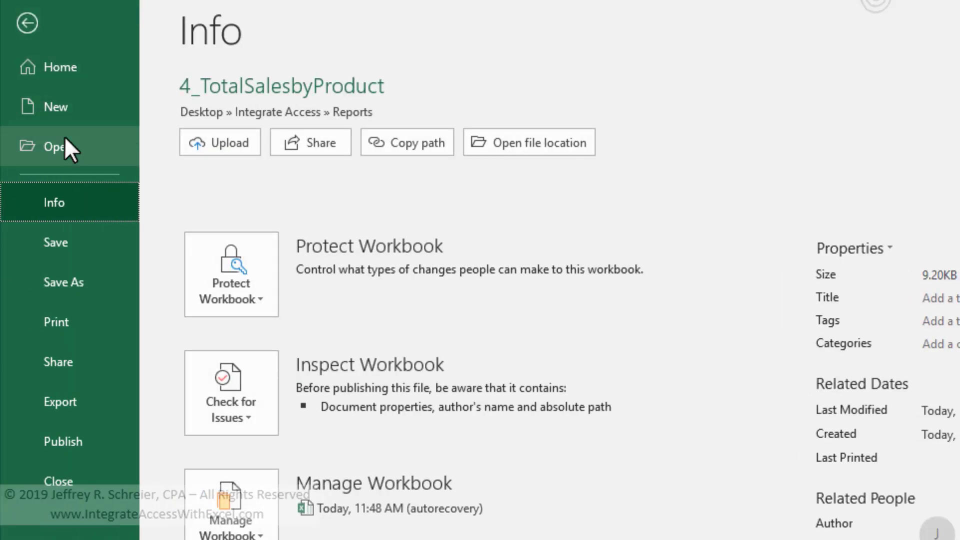
click(65, 139)
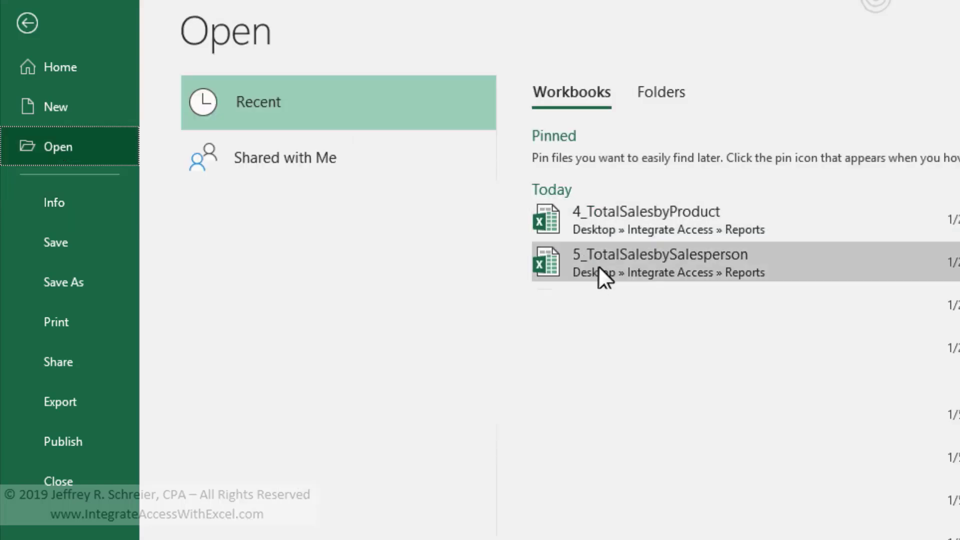
click(599, 266)
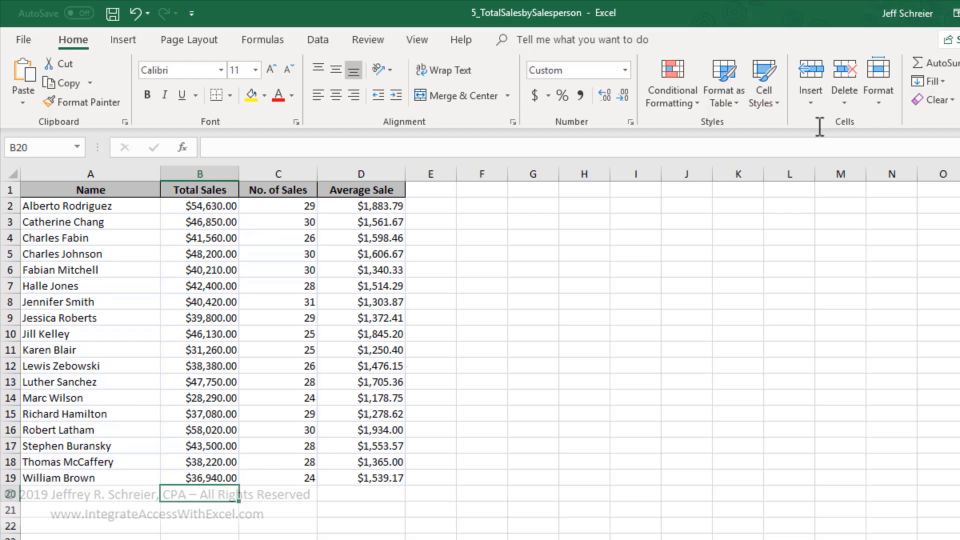
click(931, 63)
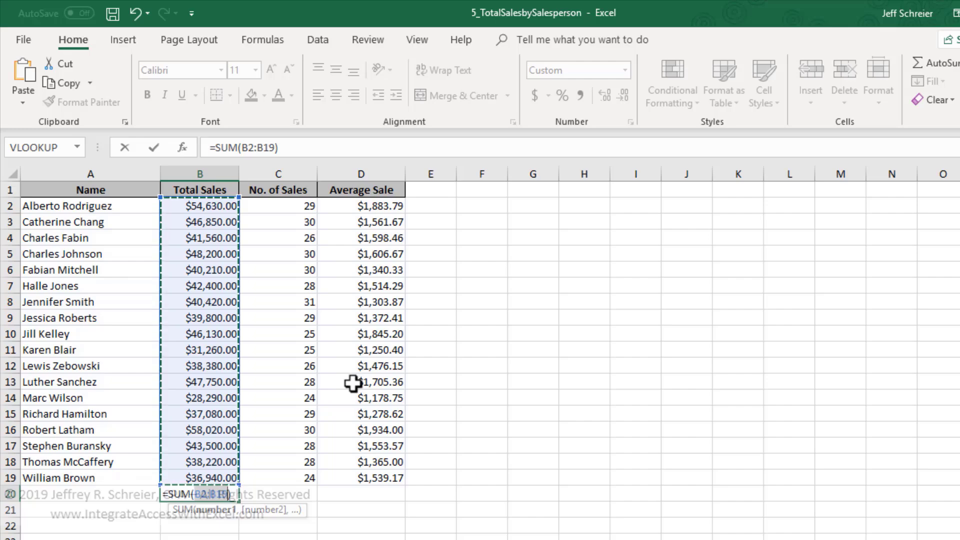
key(ctrl+Return)
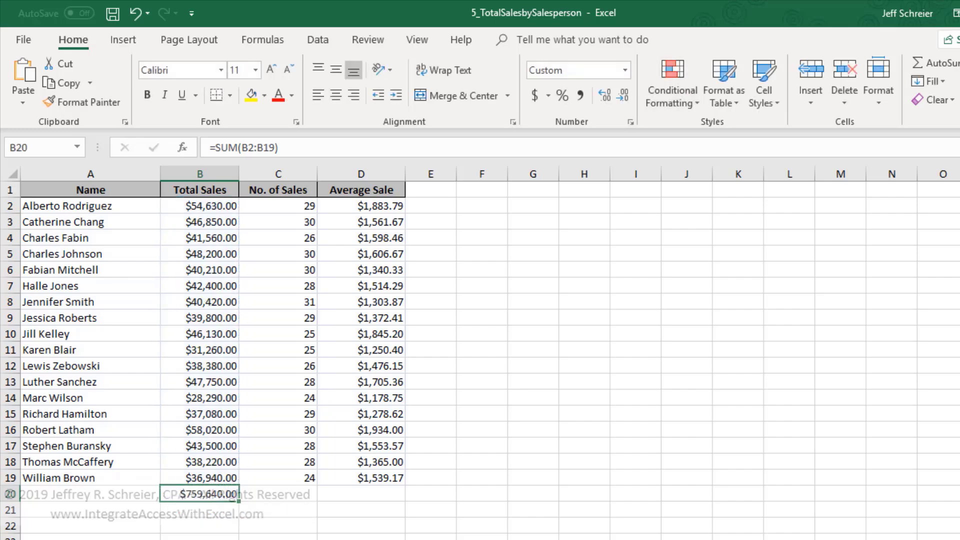
click(959, 13)
drag(583, 121, 781, 56)
scroll(678, 379, down, 4)
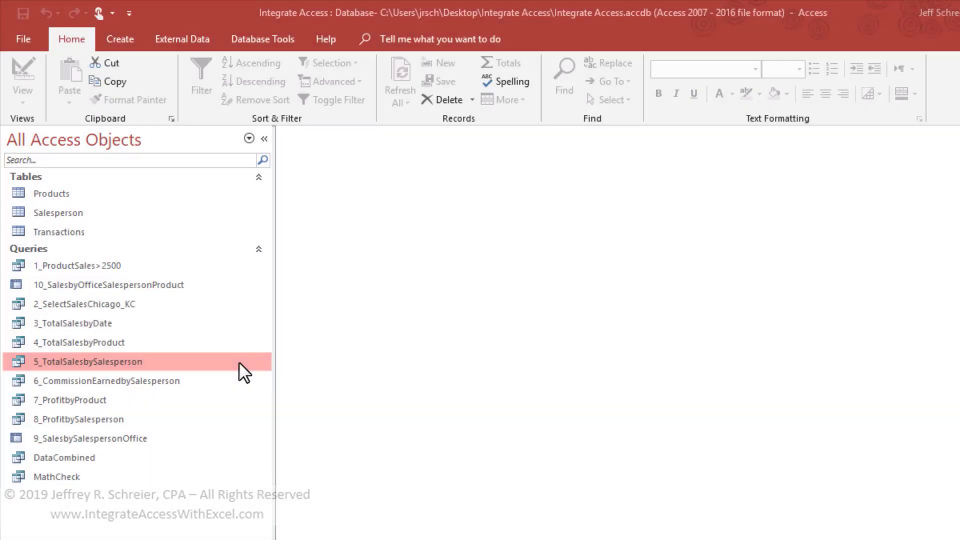
Step: Run the saved export Export-4_TotalSalesbyProduct, replacing the existing 4_TotalSalesbyProduct.xlsx file, and close the saved exports list
click(171, 35)
click(193, 71)
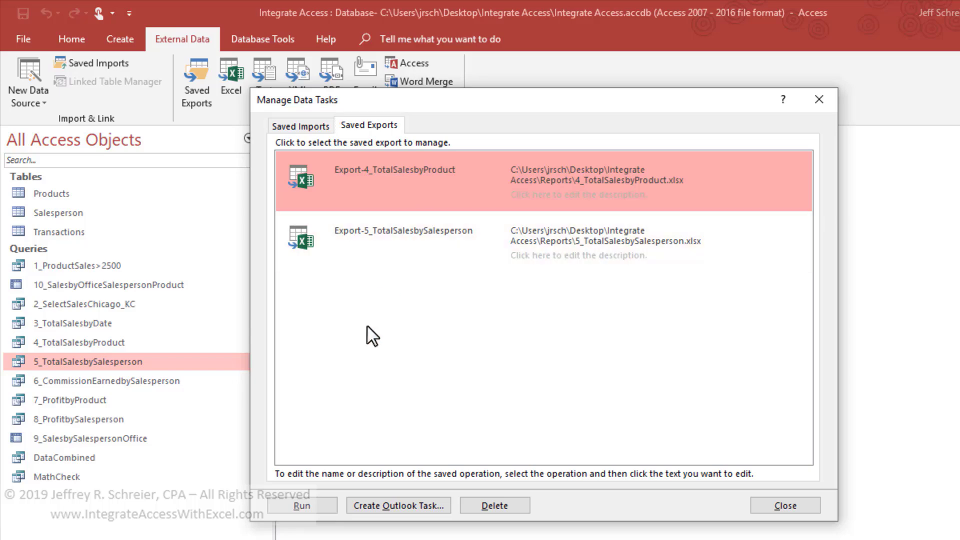
click(314, 498)
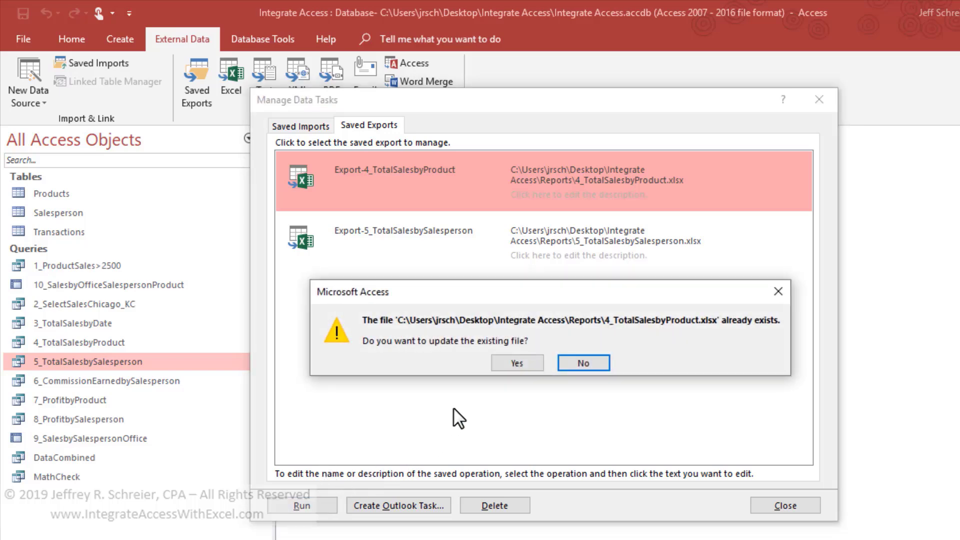
click(531, 365)
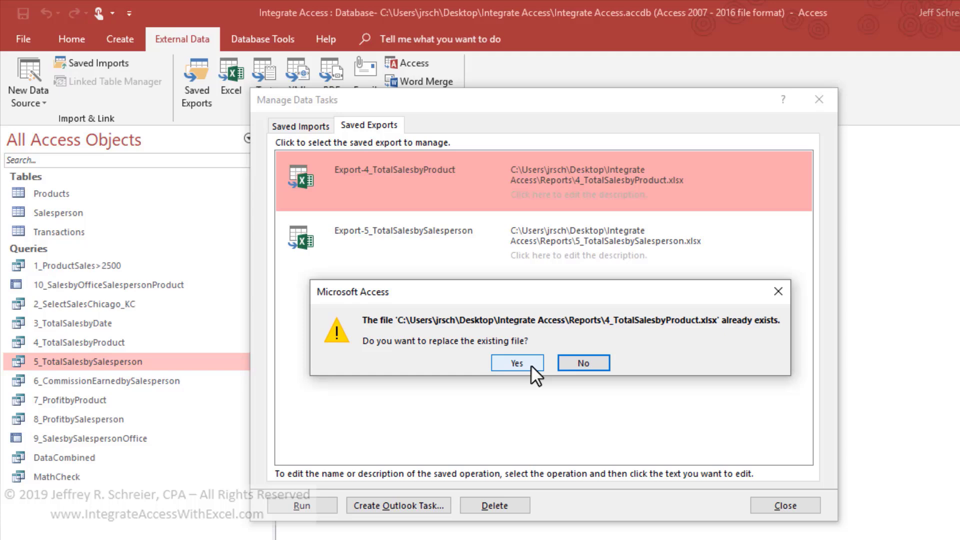
click(530, 365)
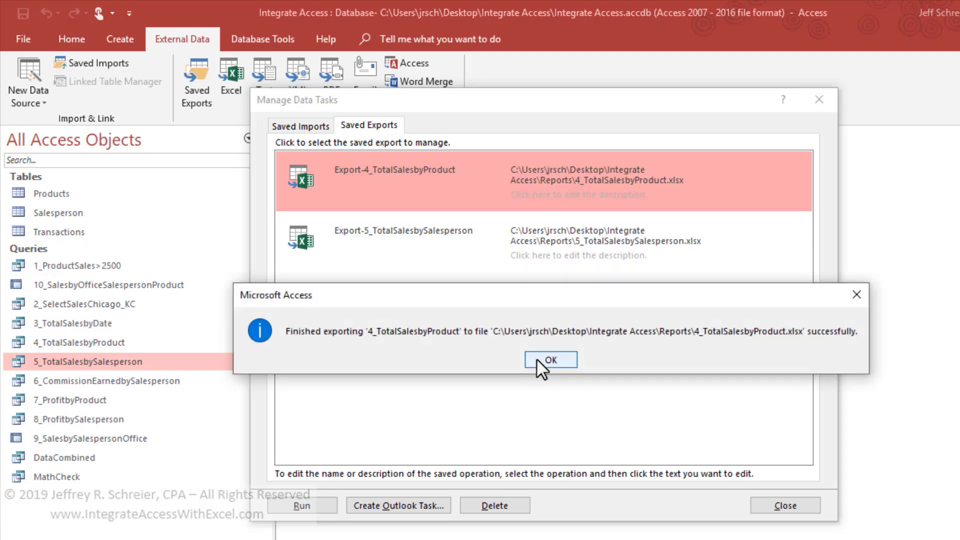
click(539, 361)
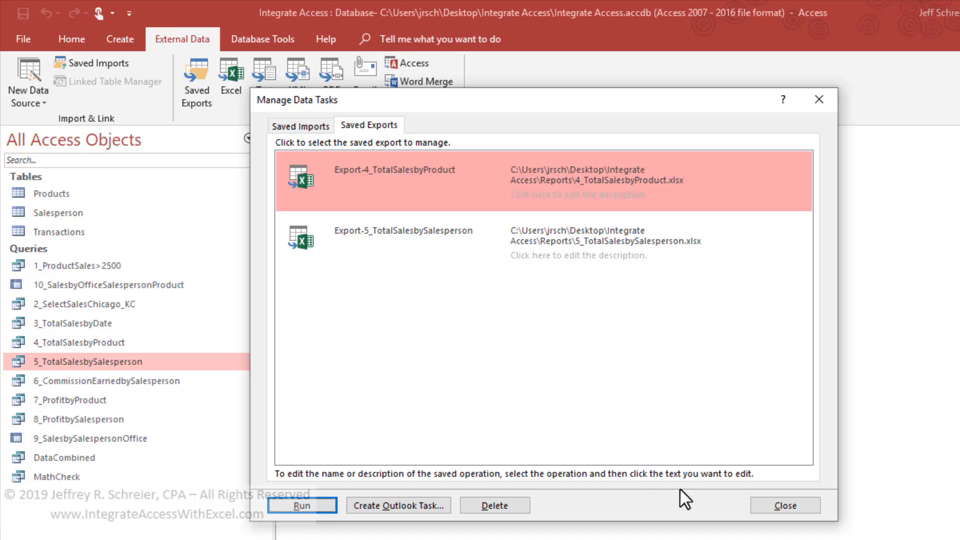
click(773, 506)
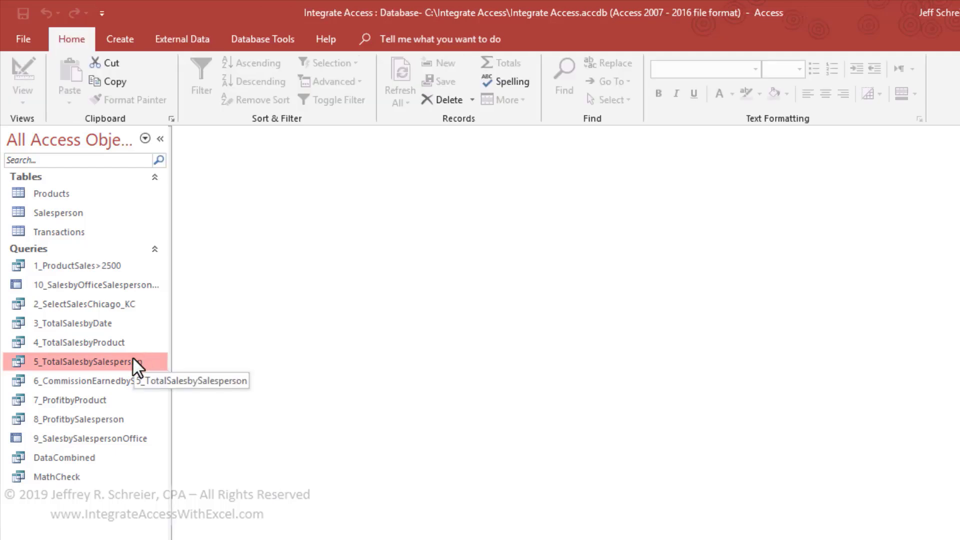
Step: Publish the 5_TotalSalesbySalesperson query to the Reports folder as 5_TotalSalesbySalesperson.pdf, optimized for Standard (publishing online and printing)
right_click(134, 358)
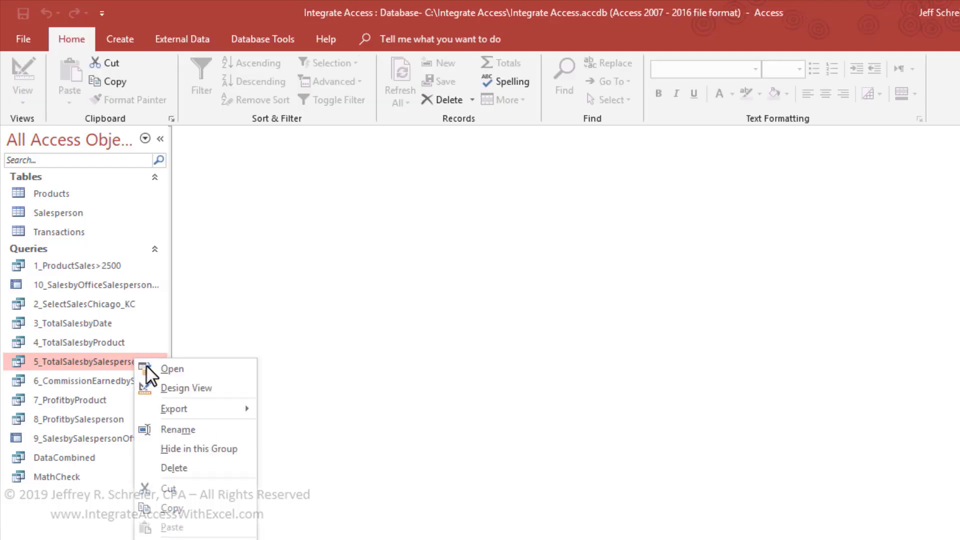
mouse_move(189, 411)
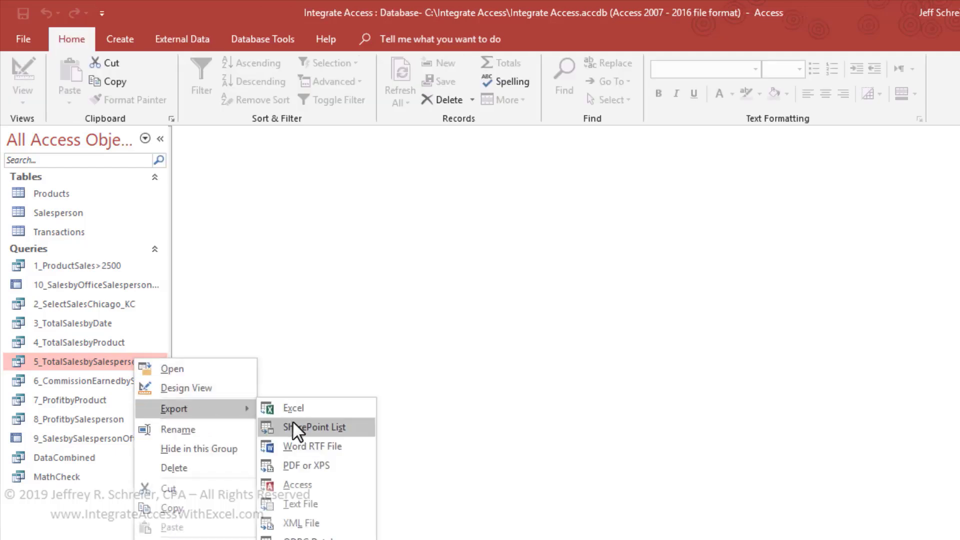
click(301, 467)
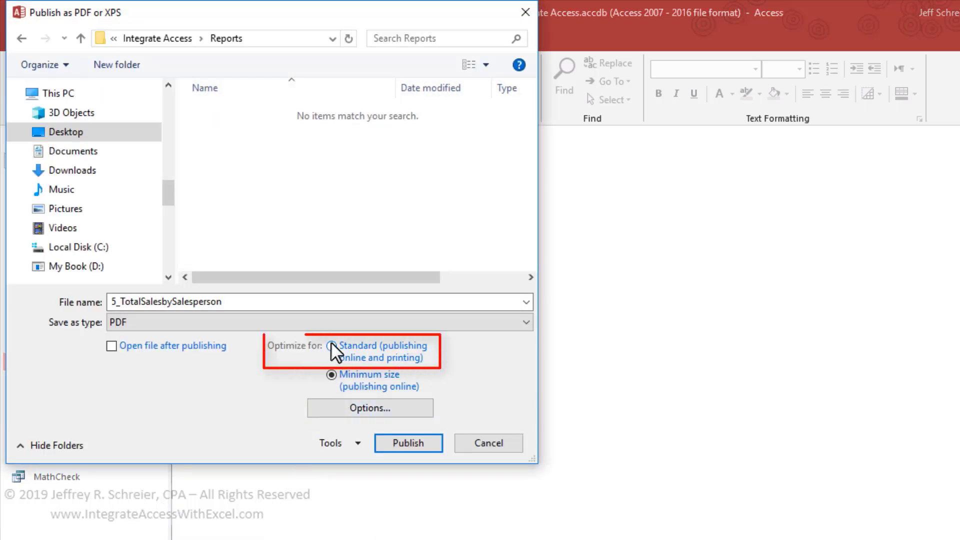
click(331, 344)
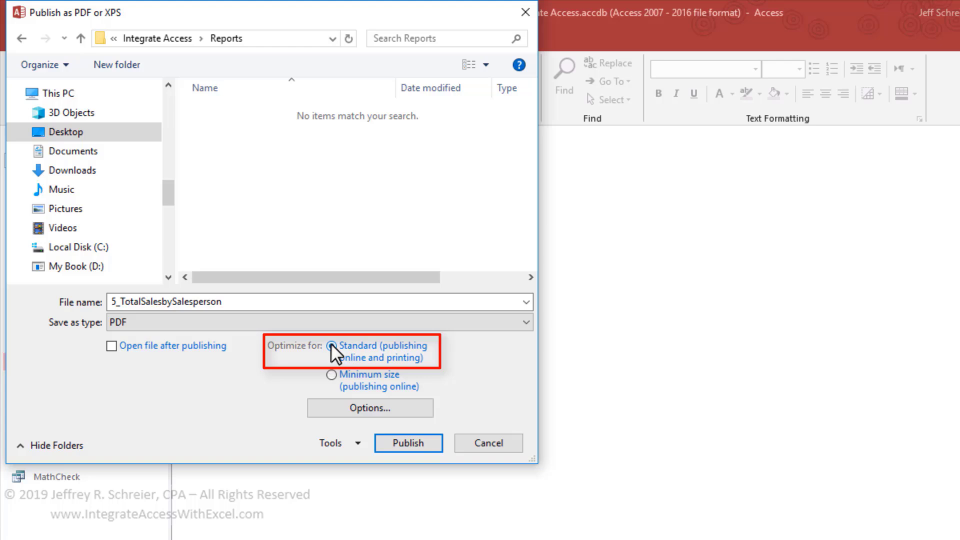
double_click(251, 302)
click(251, 302)
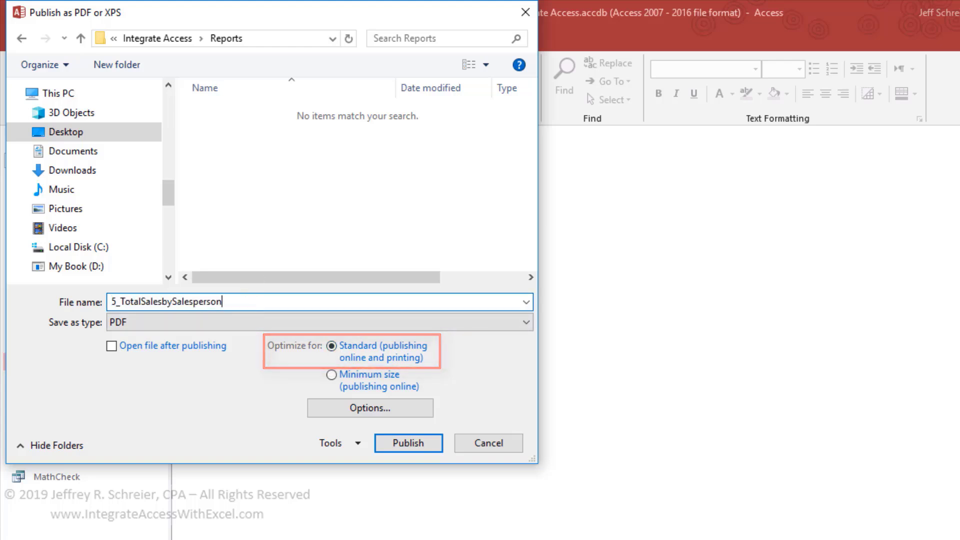
text(.pdf)
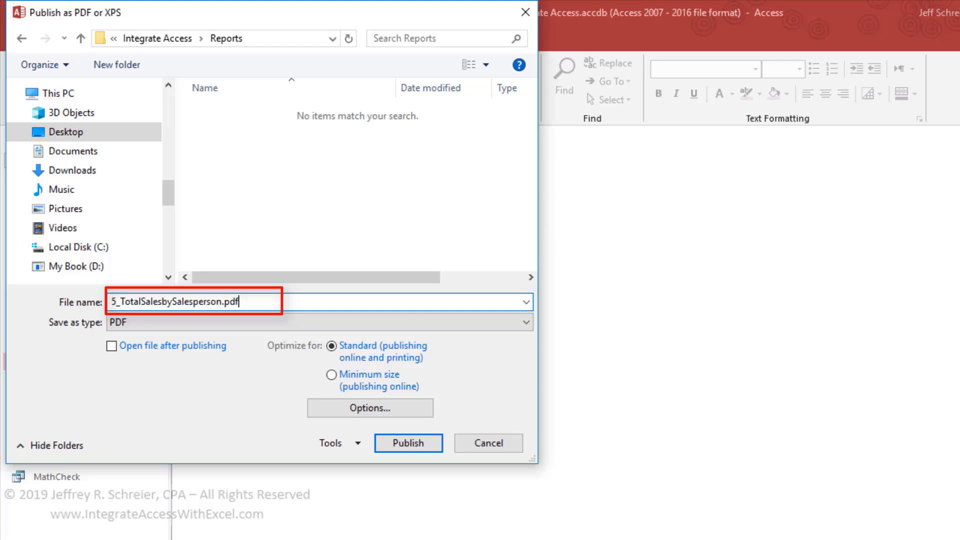
click(414, 433)
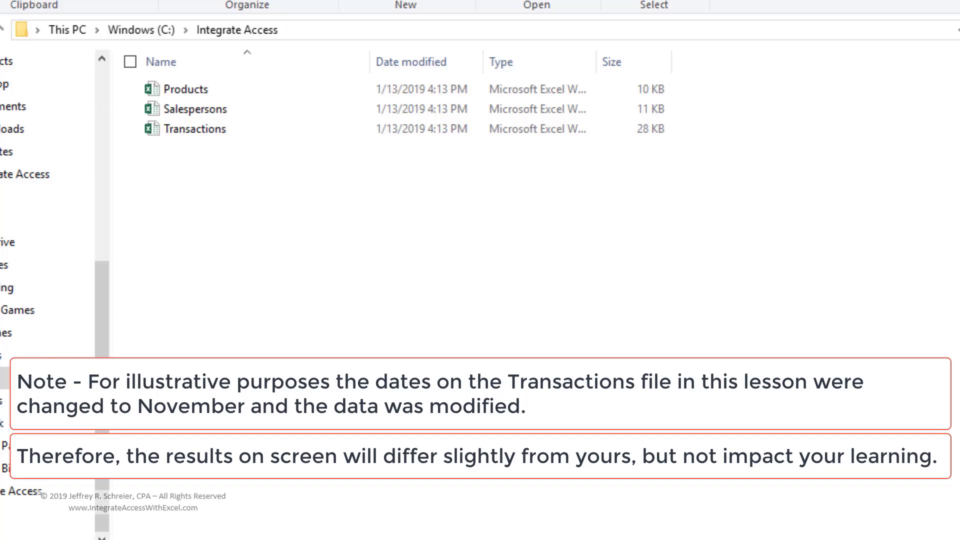
Step: Open the Transactions workbook from the Integrate Access folder and examine the transaction rows and their dates
double_click(219, 131)
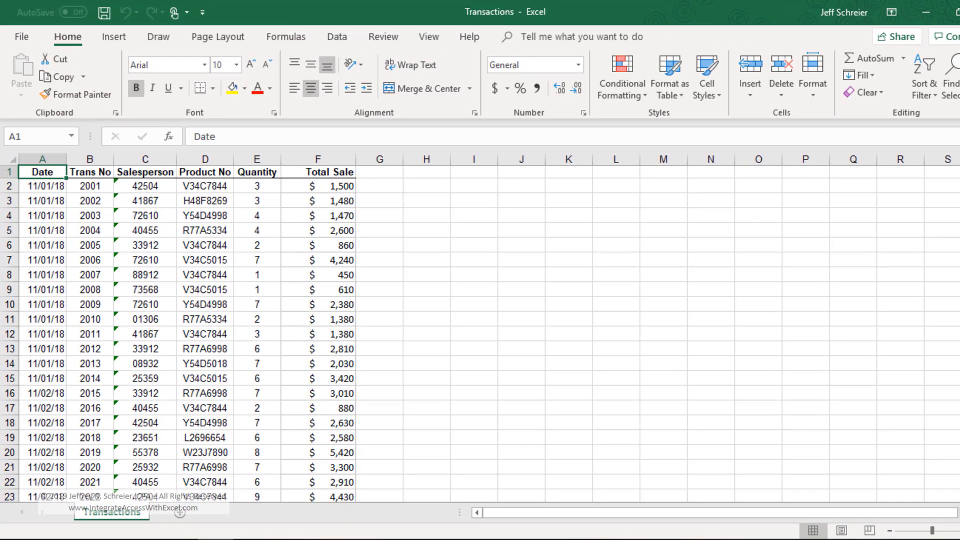
key(Down)
key(Down)
key(Down)
key(Down)
key(Down)
key(Down)
key(Down)
key(Down)
key(Down)
key(Down)
key(Down)
key(Down)
key(Down)
key(Down)
key(Down)
key(Down)
key(Down)
key(Down)
key(Down)
key(Down)
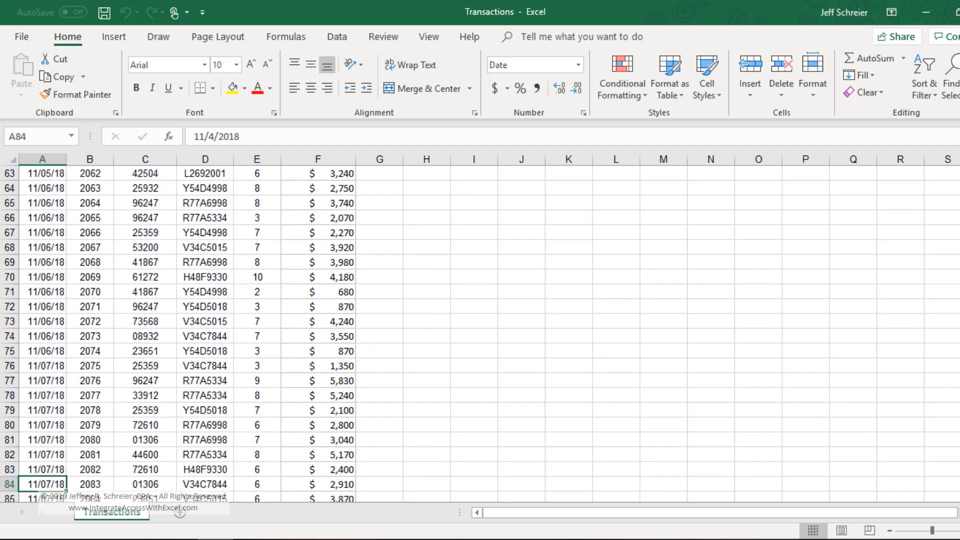
key(Down)
key(Down)
key(Down)
key(Down)
key(Down)
key(Down)
key(Down)
key(Down)
key(Down)
key(Down)
key(Down)
key(Down)
key(Down)
key(Down)
key(Down)
key(Down)
key(Down)
key(Down)
key(Down)
key(Down)
key(ctrl+Home)
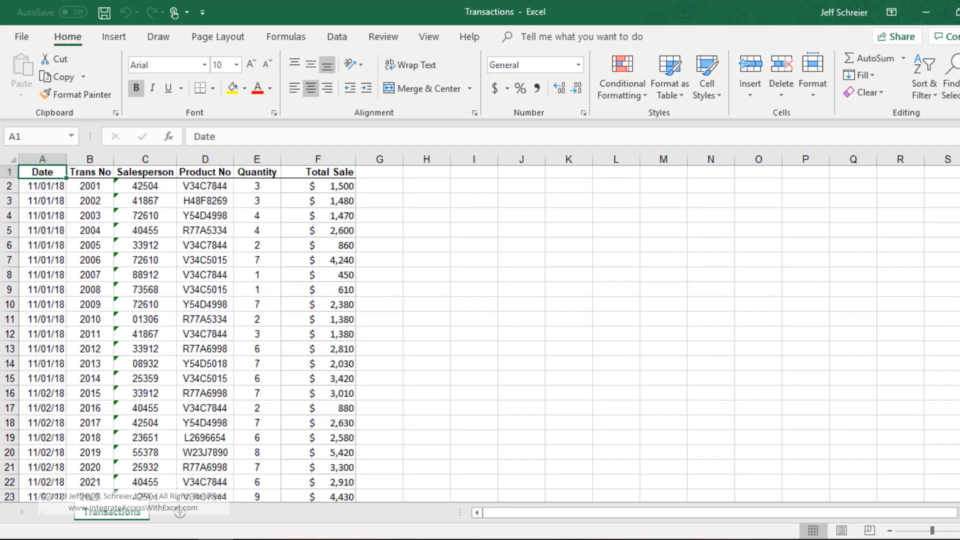
Step: Delete all the empty entire columns beyond the Total Sale data, from column G to the sheet's last column
click(380, 172)
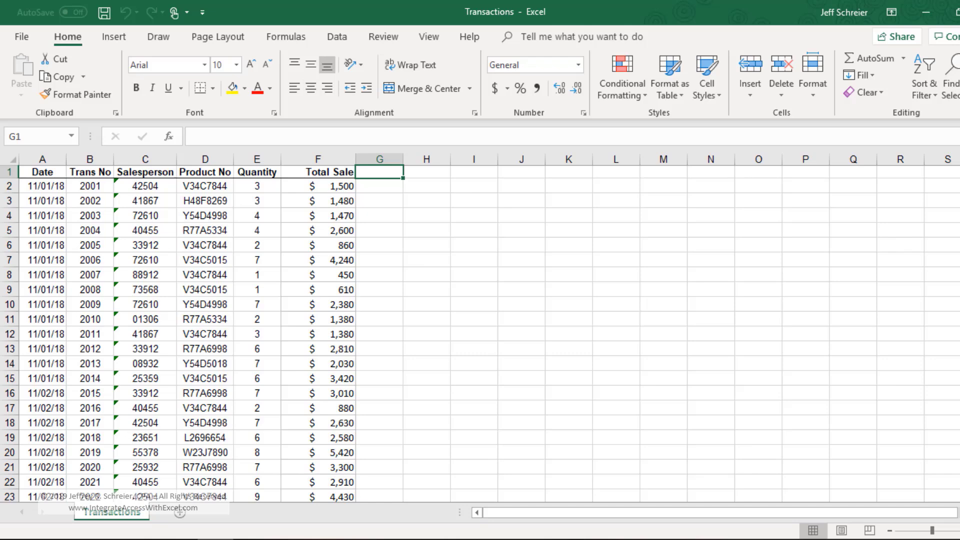
key(End)
key(shift+Right)
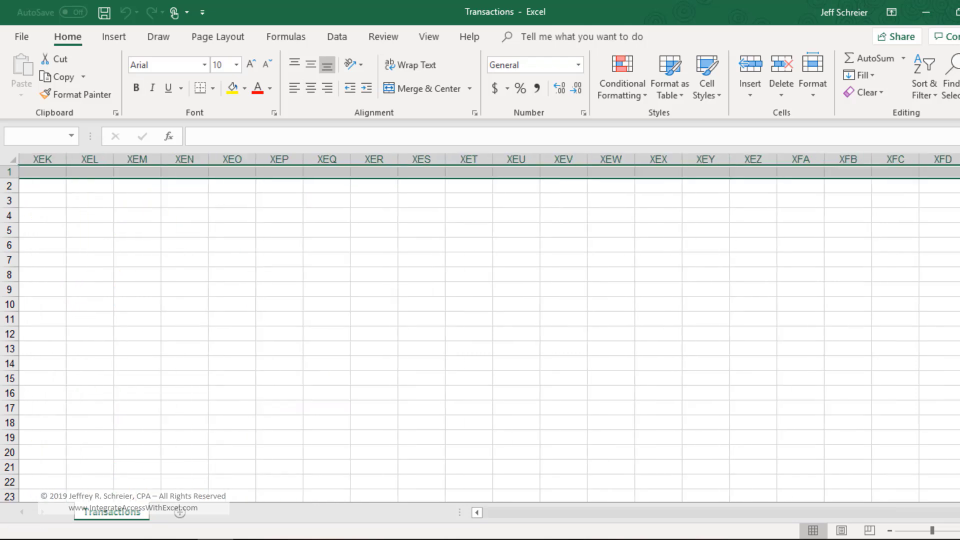
right_click(380, 172)
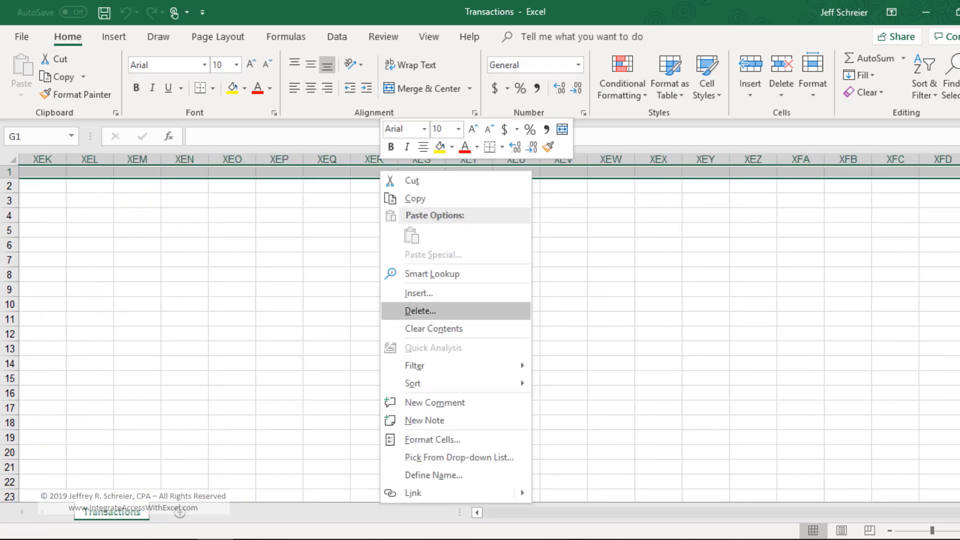
click(420, 311)
key(alt+c)
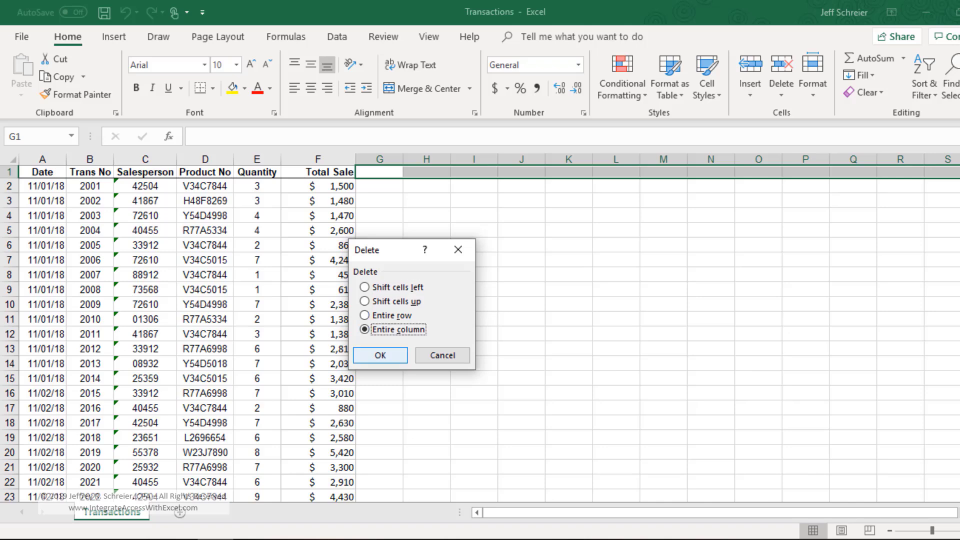
key(Return)
Step: Delete all the empty entire rows below the transaction data, from row 502 to the end of the sheet, and return to cell A1
click(43, 348)
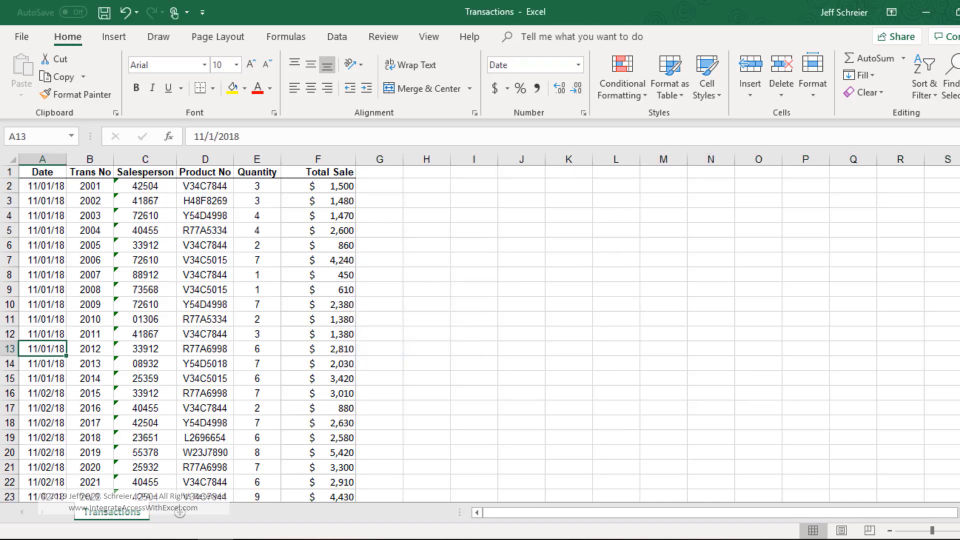
key(End)
key(Down)
key(Down)
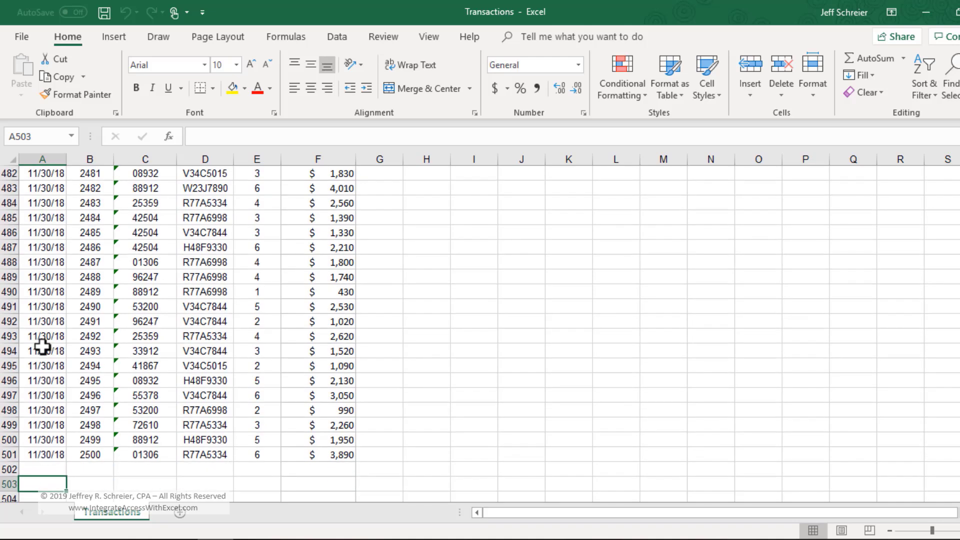
key(ctrl+shift+Down)
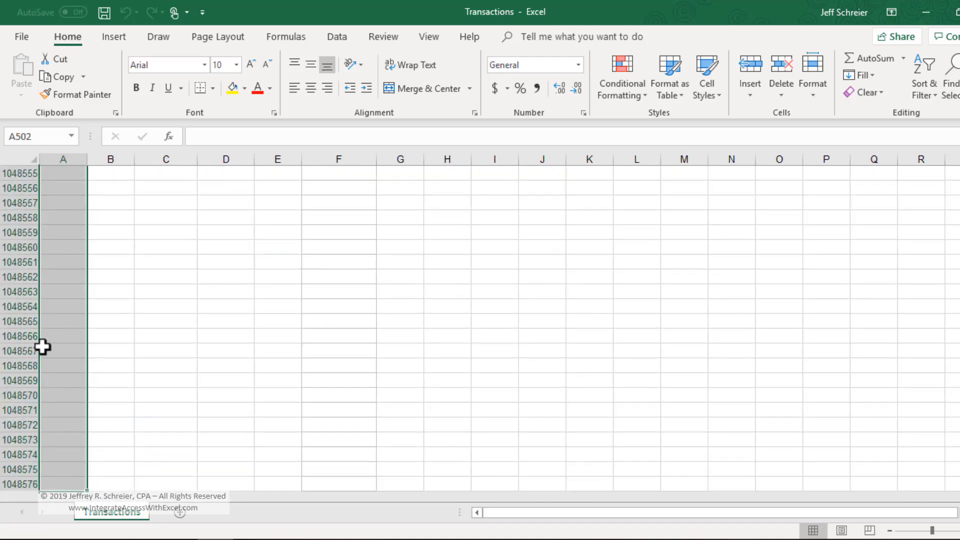
right_click(47, 347)
click(113, 154)
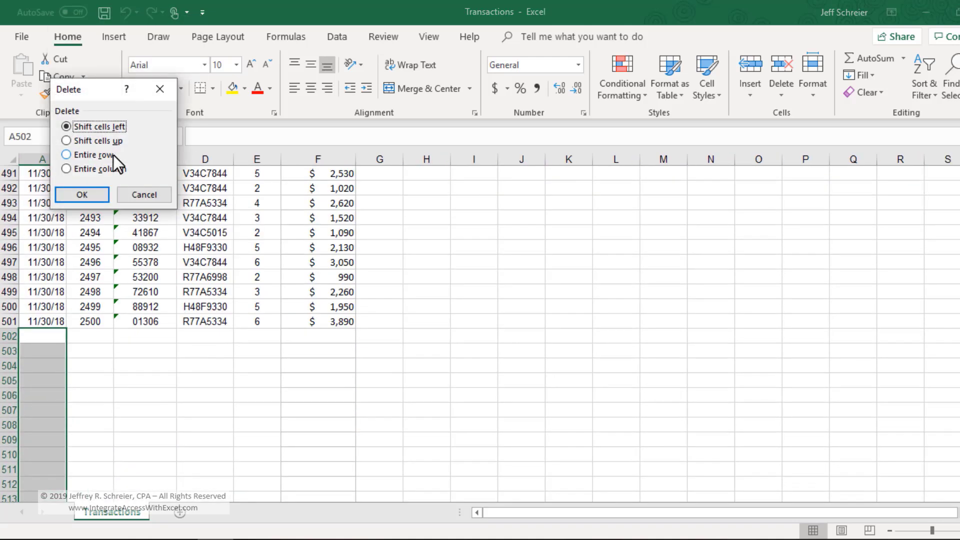
click(111, 155)
click(74, 189)
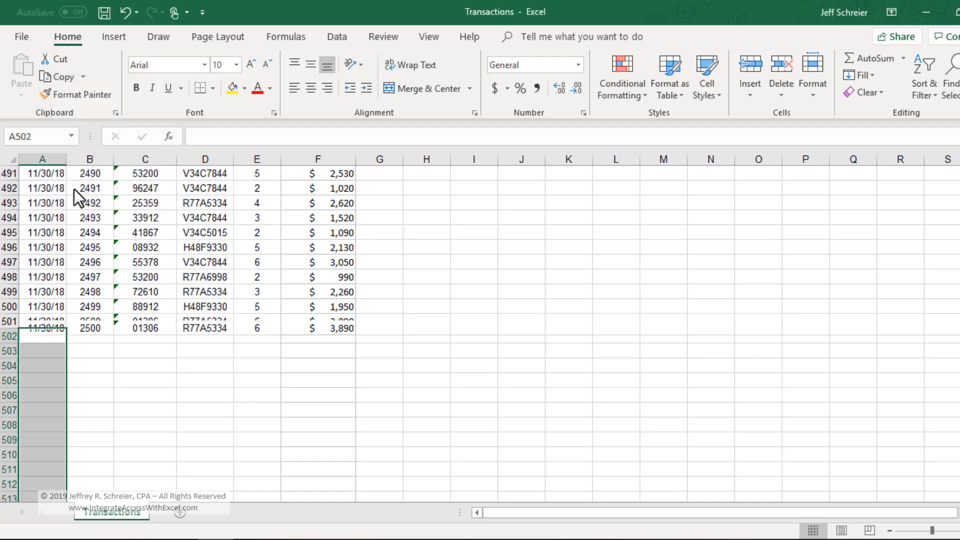
click(49, 341)
key(ctrl+Home)
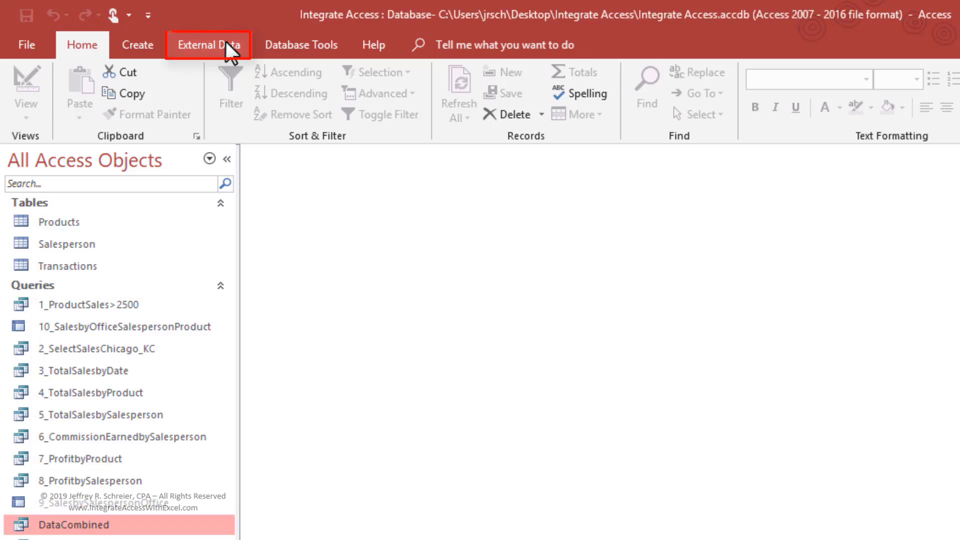
Step: Switch to Access and run the saved import Import-Products, overwriting the existing Products table
click(226, 42)
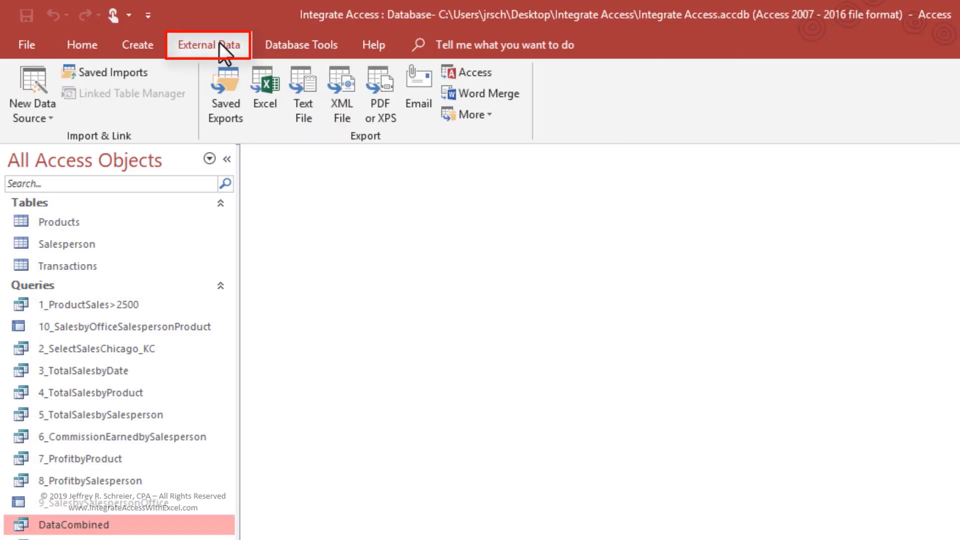
click(118, 71)
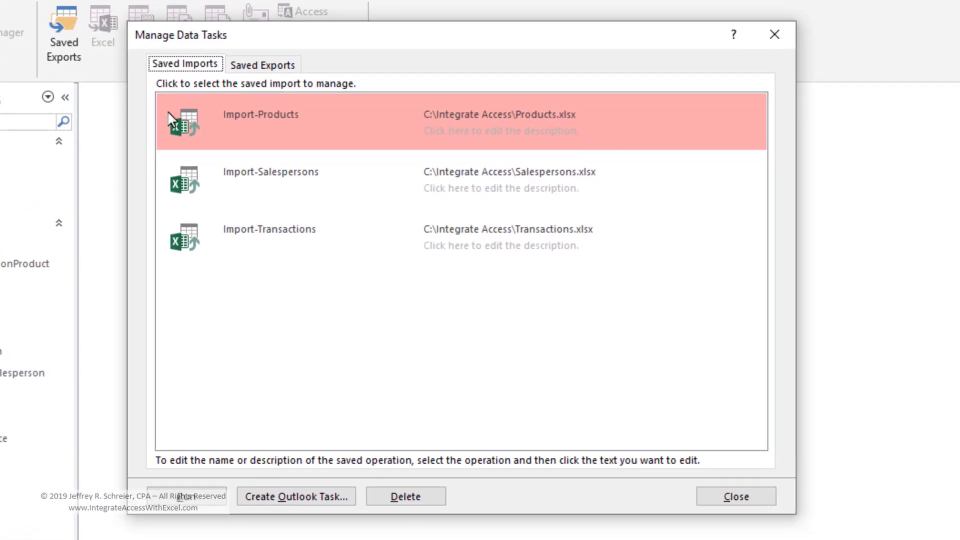
click(192, 497)
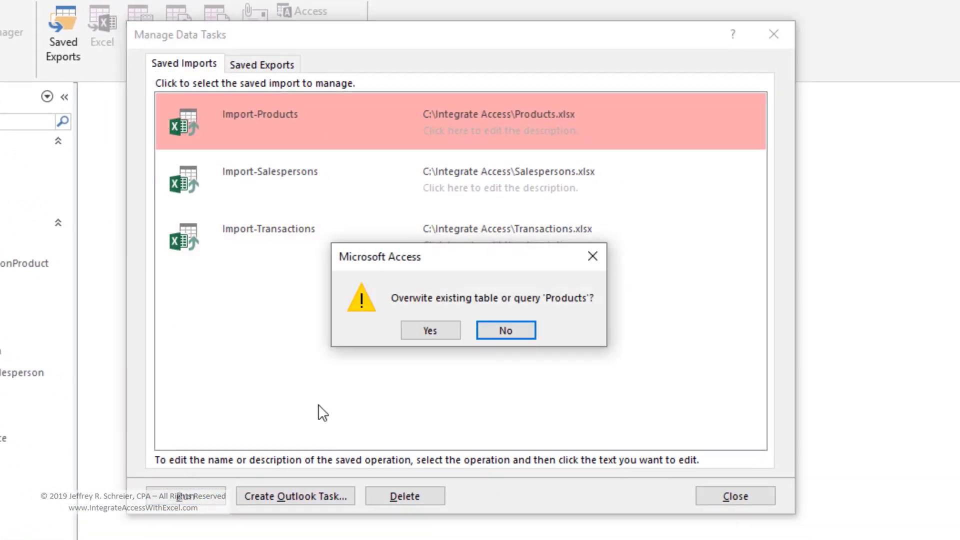
click(429, 334)
click(448, 331)
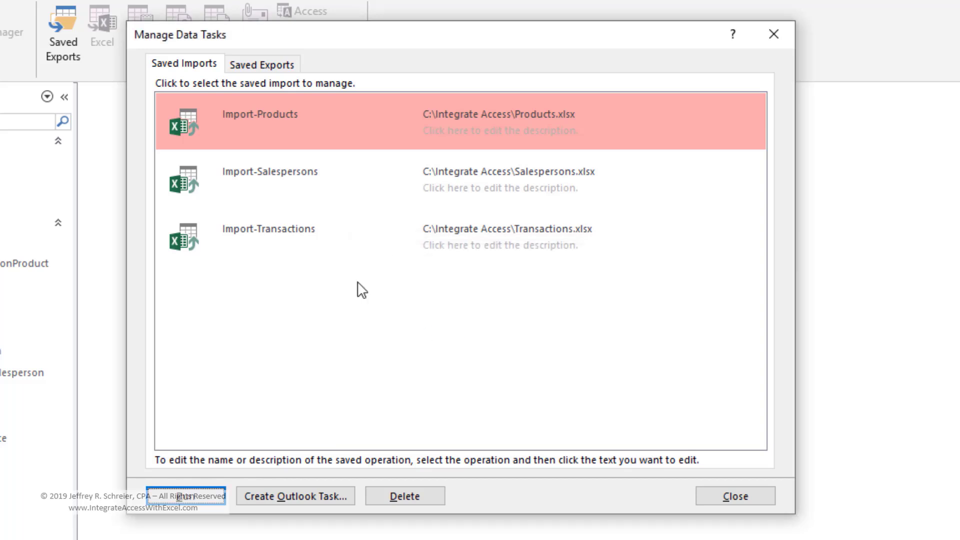
Step: Run the saved import Import-Salespersons, overwriting the existing table
click(190, 181)
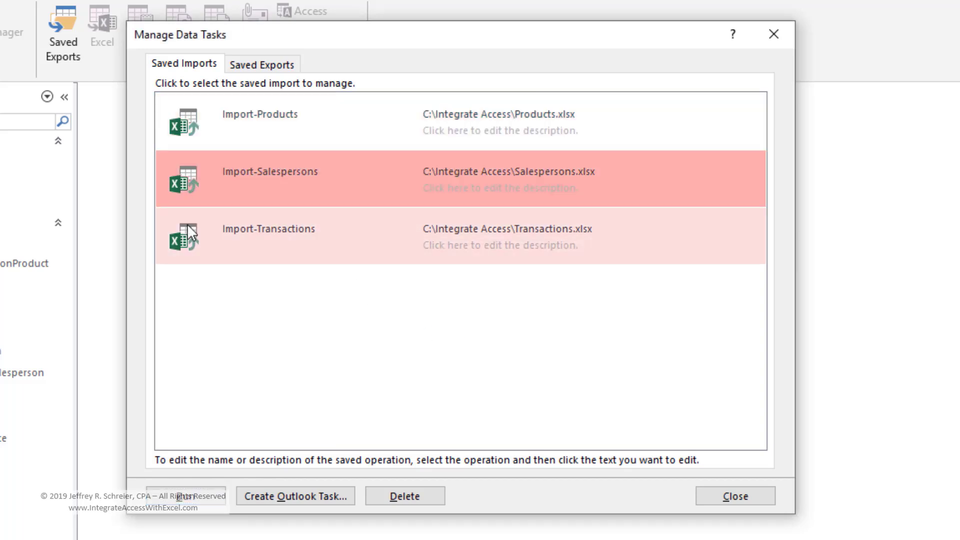
click(186, 496)
click(444, 330)
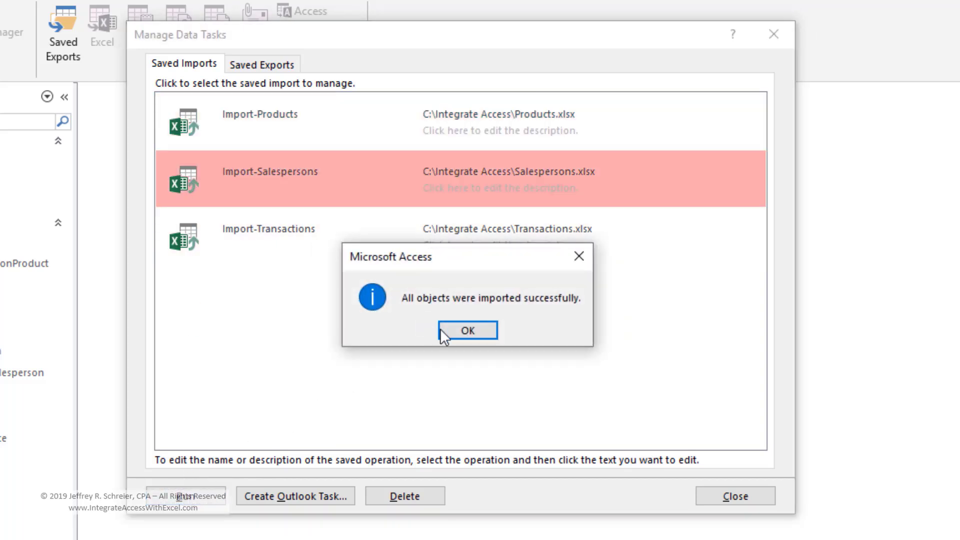
click(444, 332)
Step: Run the saved import Import-Transactions, overwriting the existing table
click(177, 242)
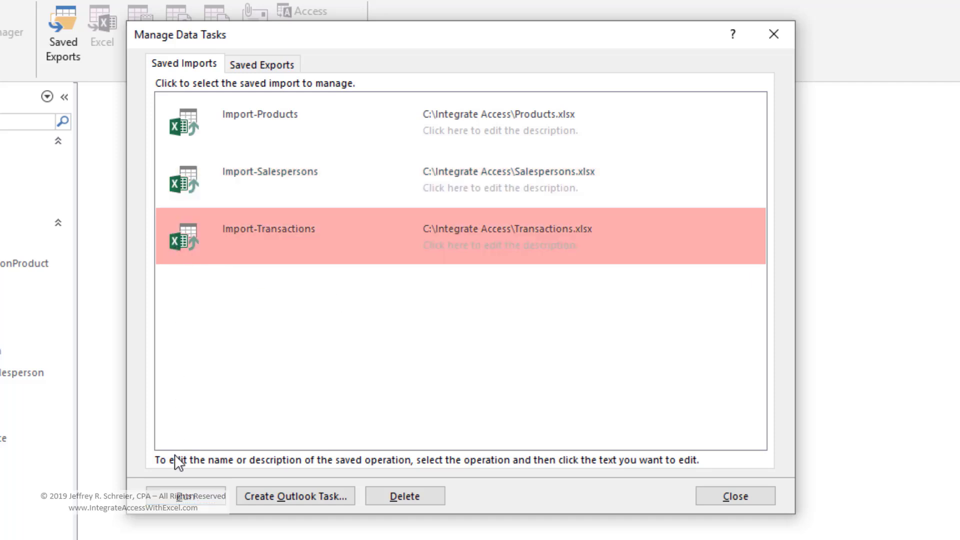
click(186, 497)
click(430, 331)
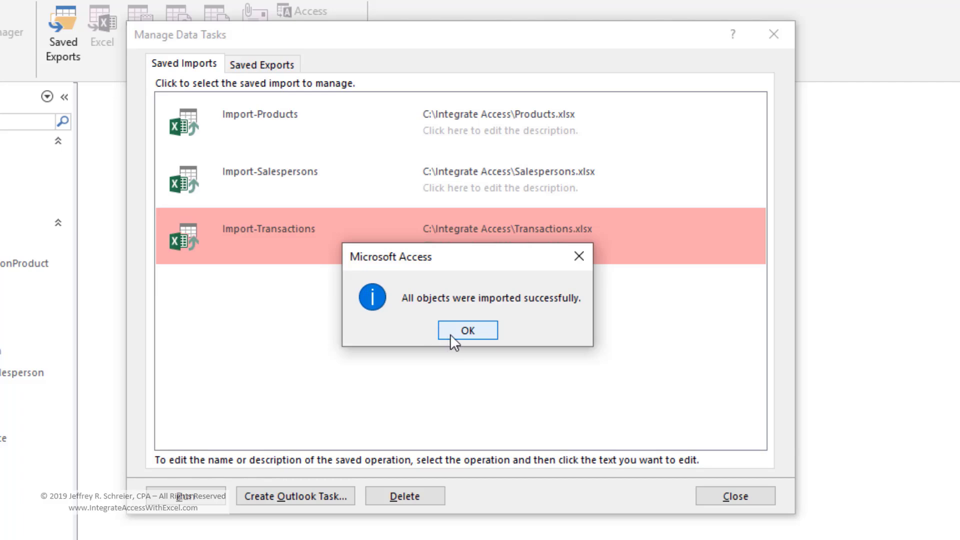
click(450, 332)
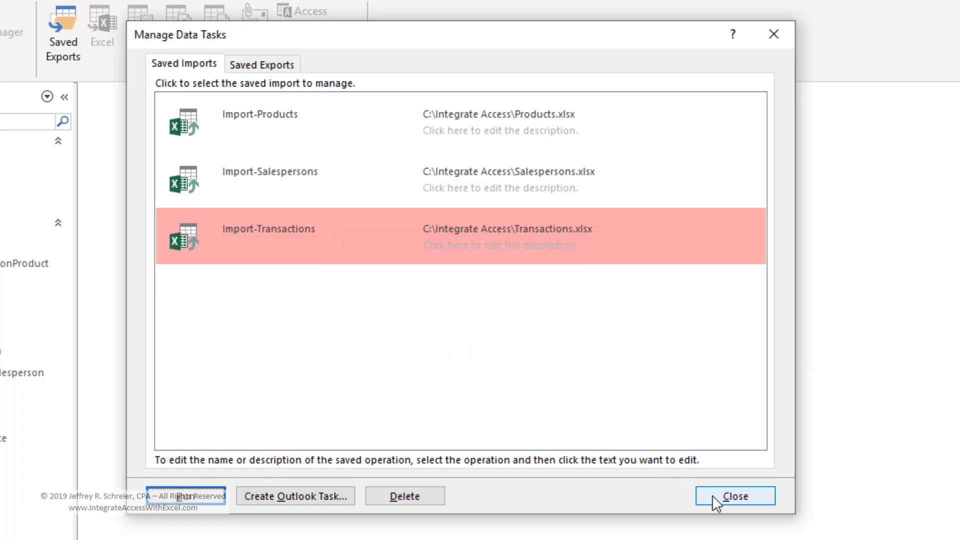
Step: Close the saved imports and run the saved exports Export-4_TotalSalesbyProduct and Export-5_TotalSalesbySalesperson
click(715, 497)
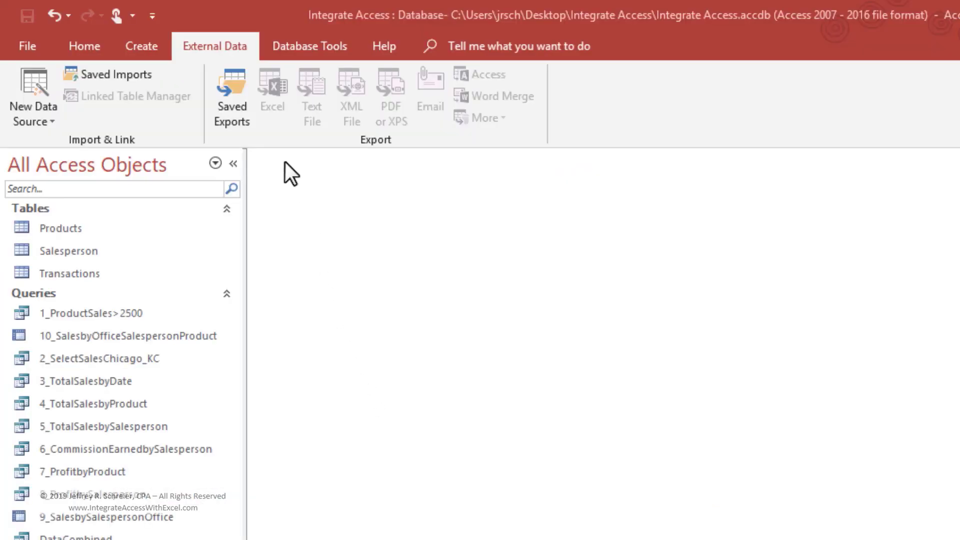
click(235, 97)
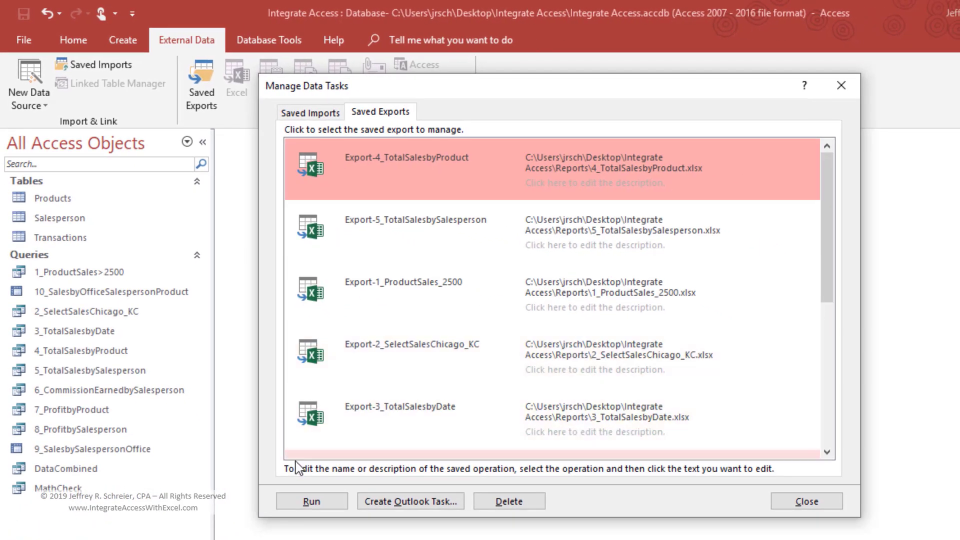
click(312, 501)
key(Return)
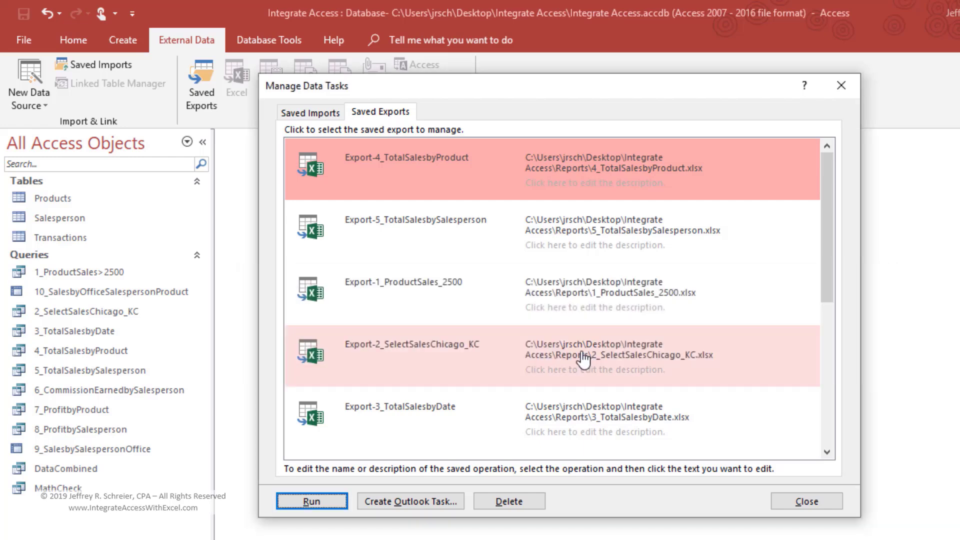
click(298, 231)
click(295, 500)
key(Return)
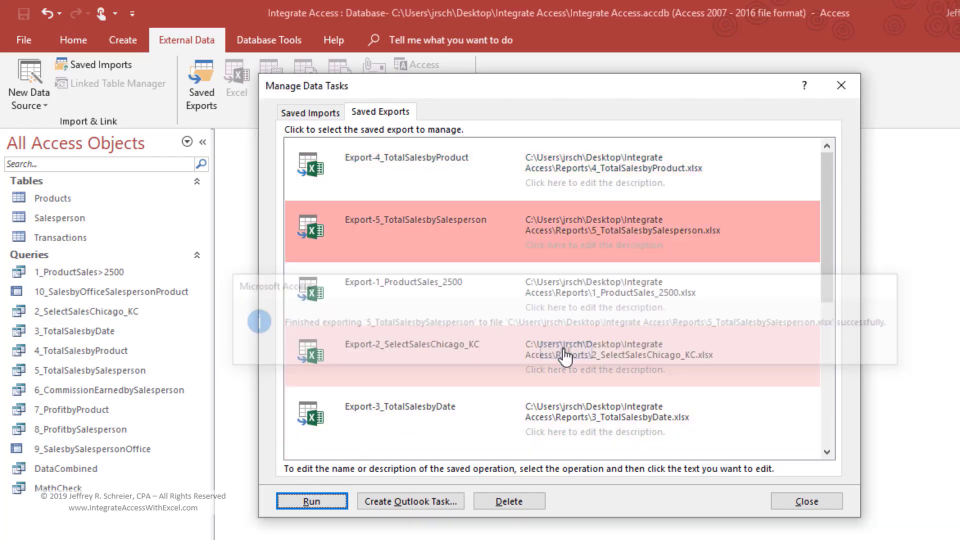
Step: Run the saved exports Export-1_ProductSales_2500 and Export-2_SelectSalesChicago_KC
click(362, 311)
click(315, 501)
key(Return)
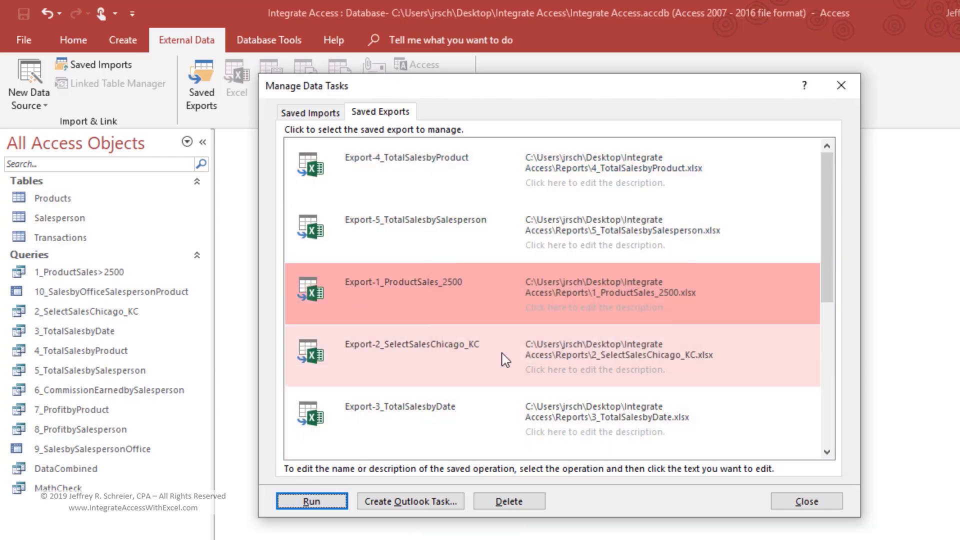
click(350, 365)
click(312, 501)
key(Return)
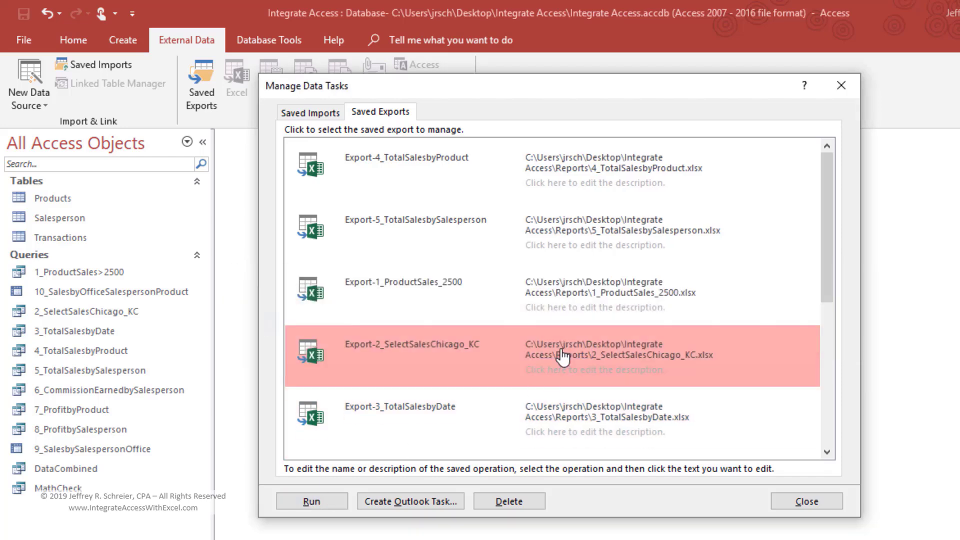
Step: Run the saved exports Export-3_TotalSalesbyDate and Export-6_CommissionEarnedbySalesperson
click(308, 419)
click(311, 501)
key(Return)
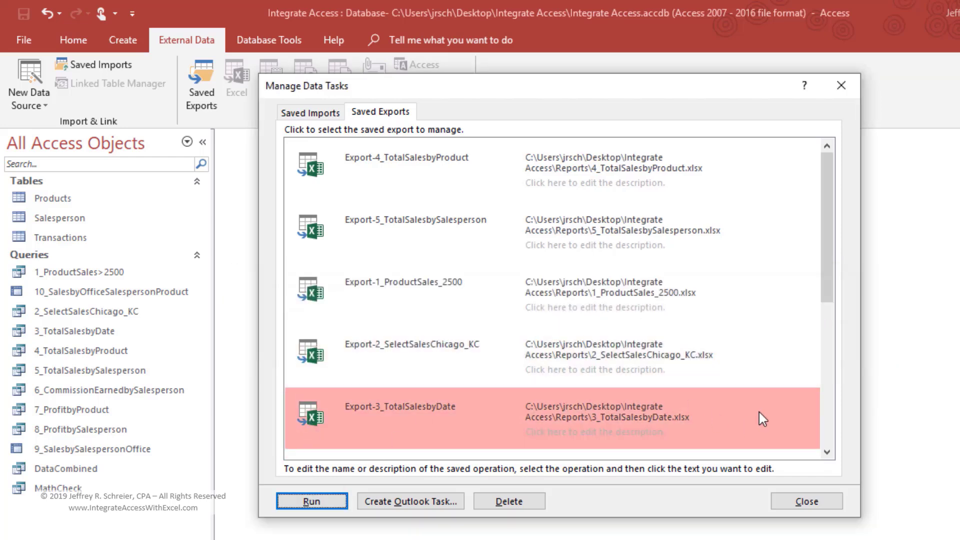
drag(827, 296, 885, 442)
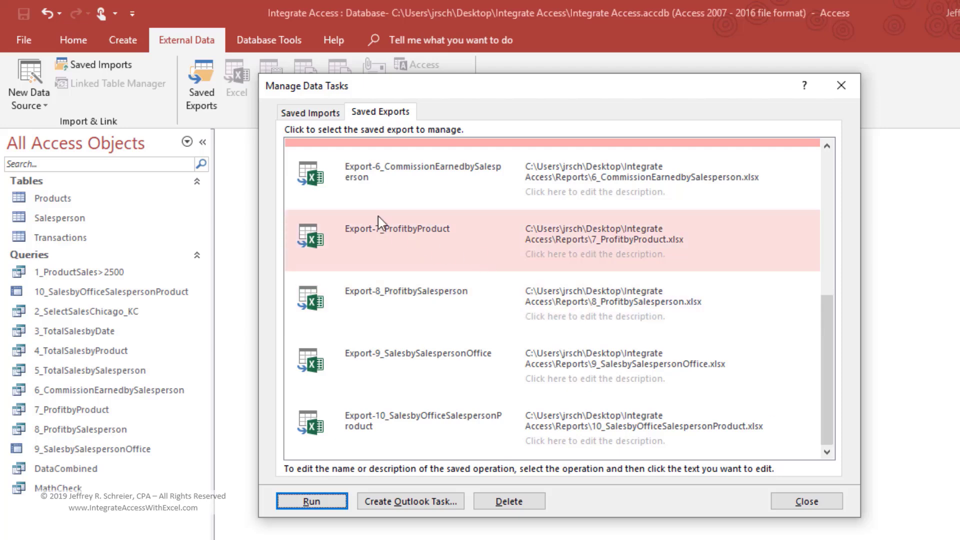
click(360, 192)
click(312, 501)
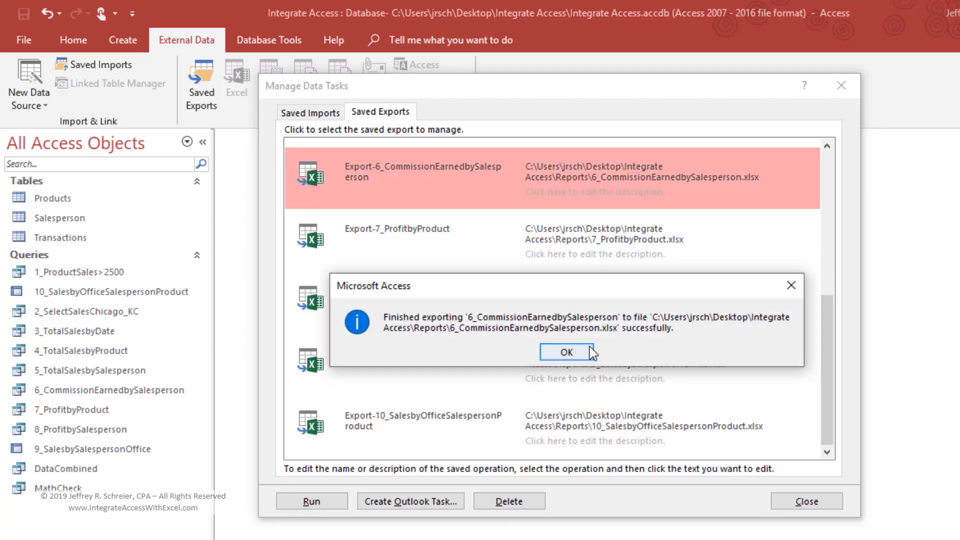
click(562, 349)
Step: Run the saved exports Export-7_ProfitbyProduct and Export-8_ProfitbySalesperson
click(345, 261)
click(311, 501)
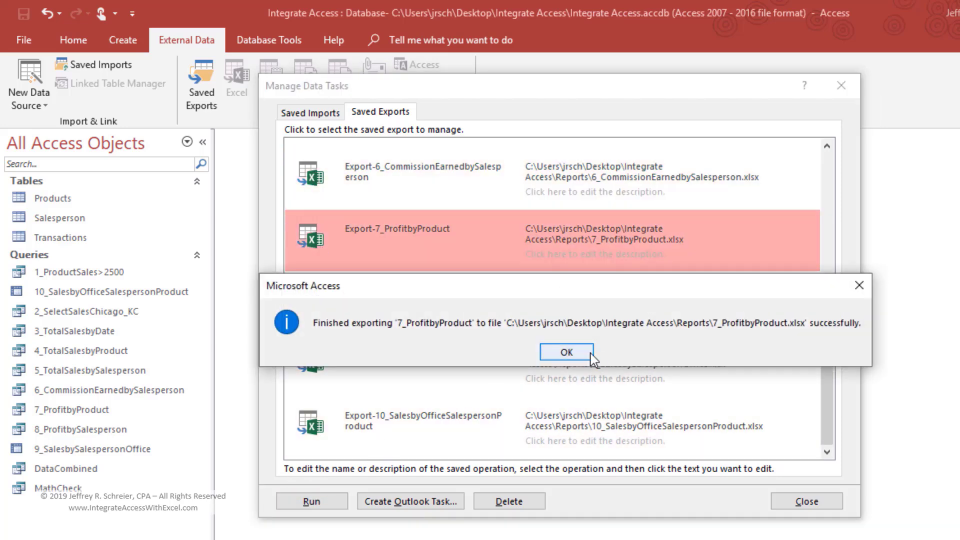
click(554, 351)
click(308, 316)
click(302, 501)
click(620, 351)
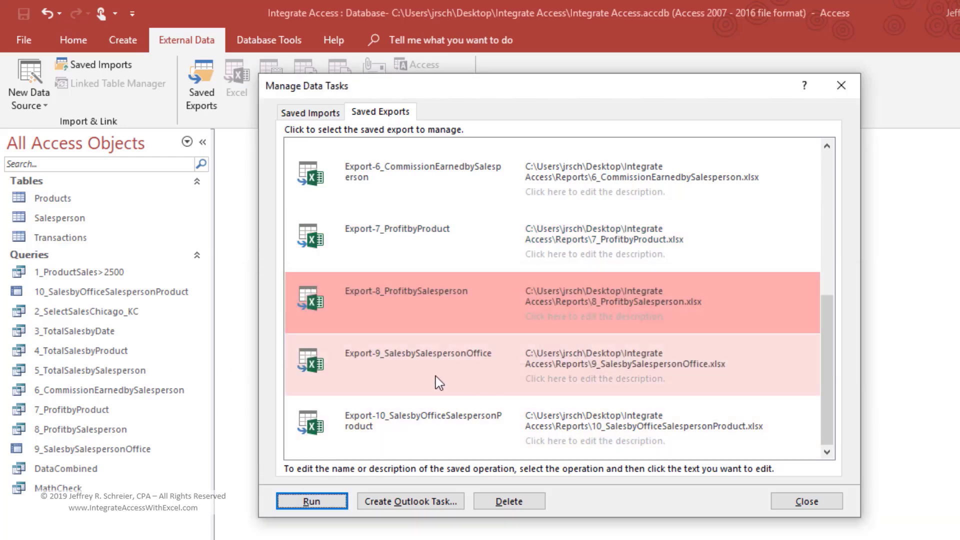
Step: Run the saved exports Export-9_SalesbySalespersonOffice and Export-10_SalesbyOfficeSalespersonProduct, and close the saved data tasks
click(314, 370)
click(302, 501)
click(567, 351)
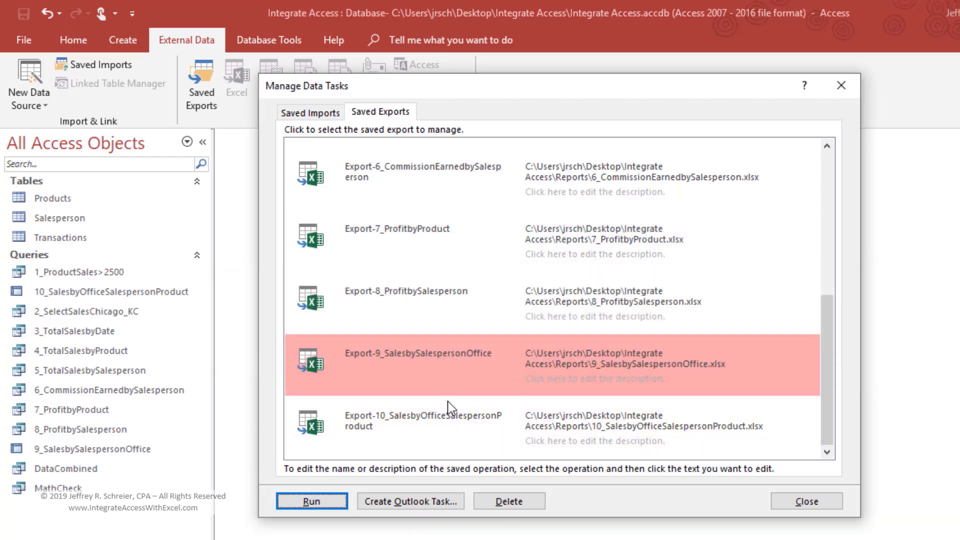
click(306, 431)
click(311, 502)
click(481, 350)
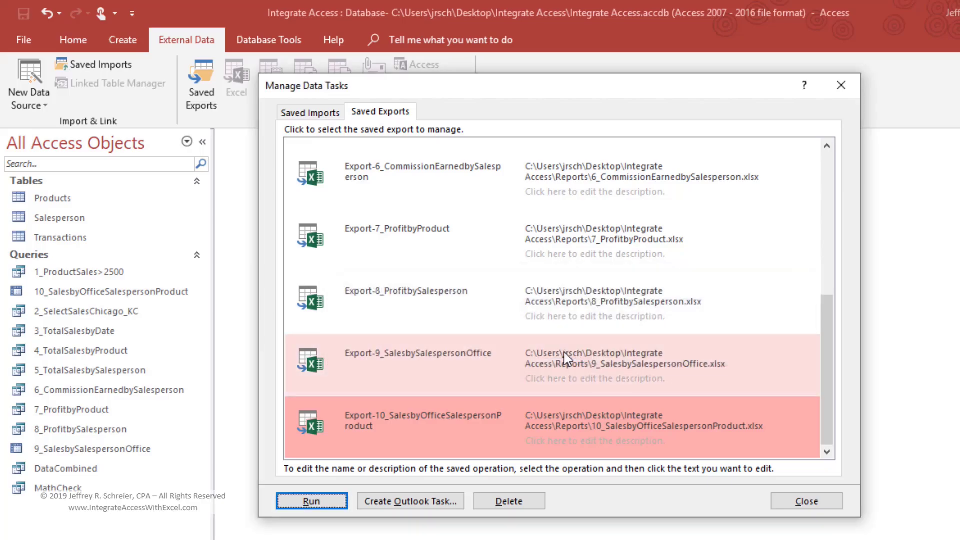
click(832, 501)
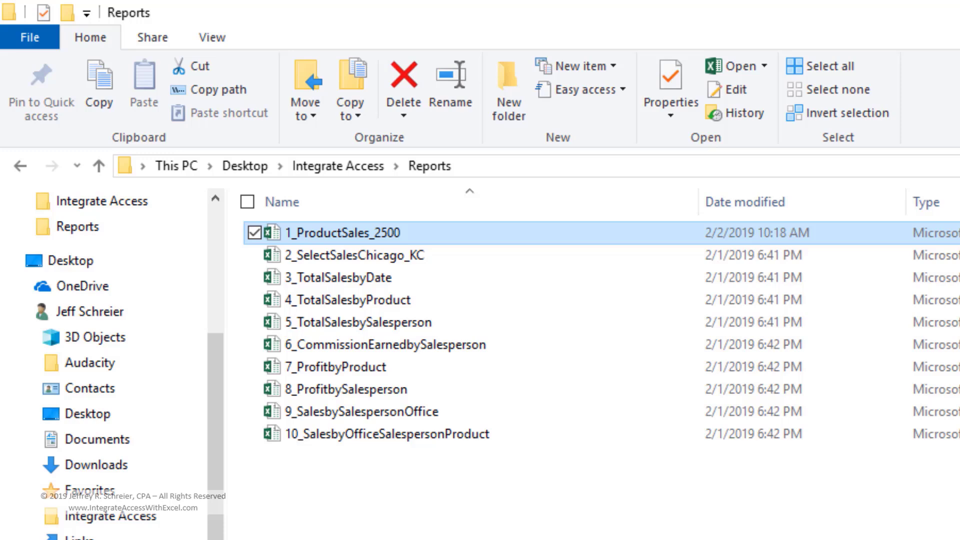
Step: Open the exported 1_ProductSales_2500 workbook from the Reports folder and autofit columns A through O, returning to cell A1
double_click(322, 233)
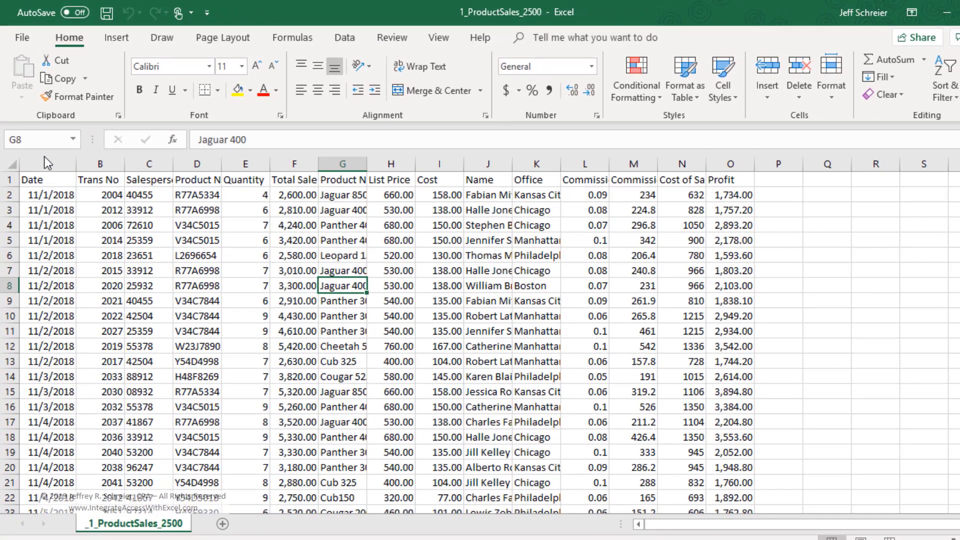
drag(46, 163, 731, 166)
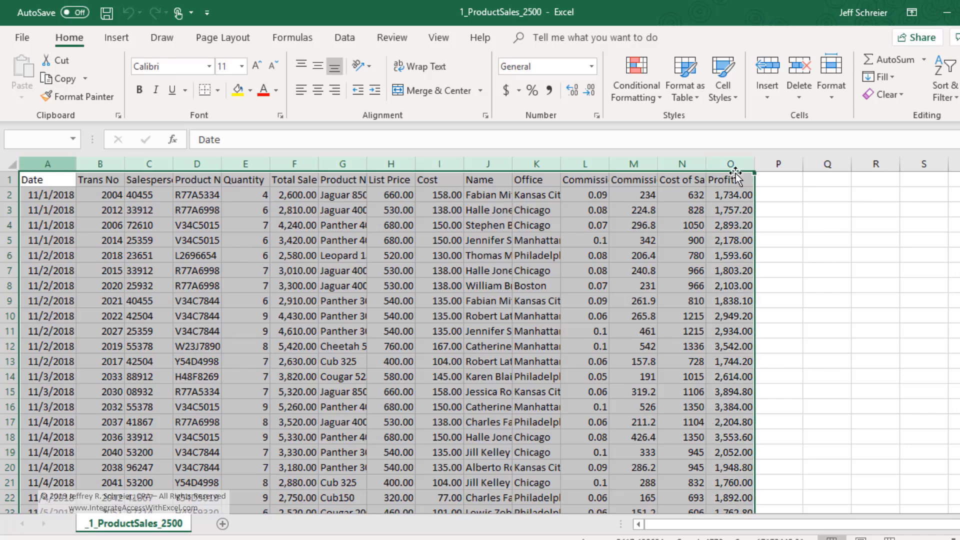
double_click(706, 164)
click(31, 180)
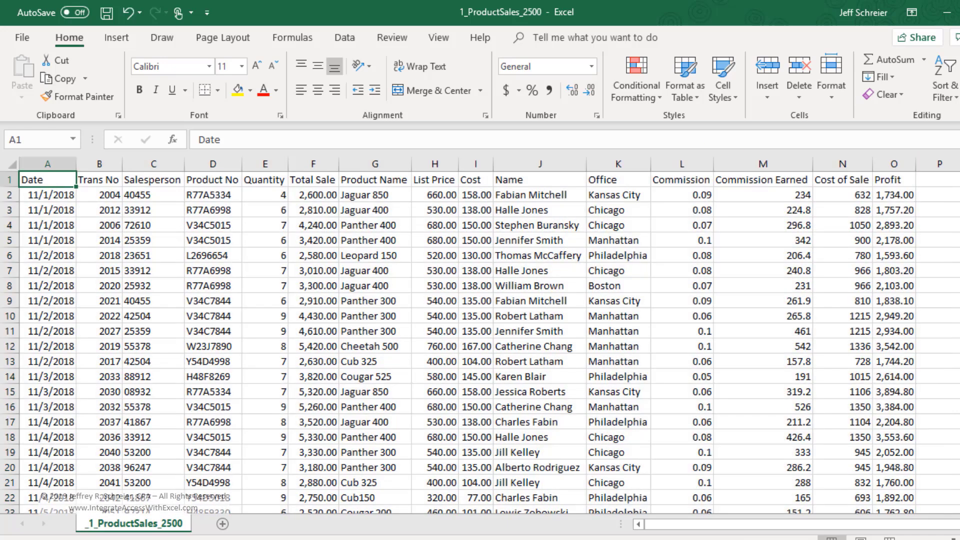
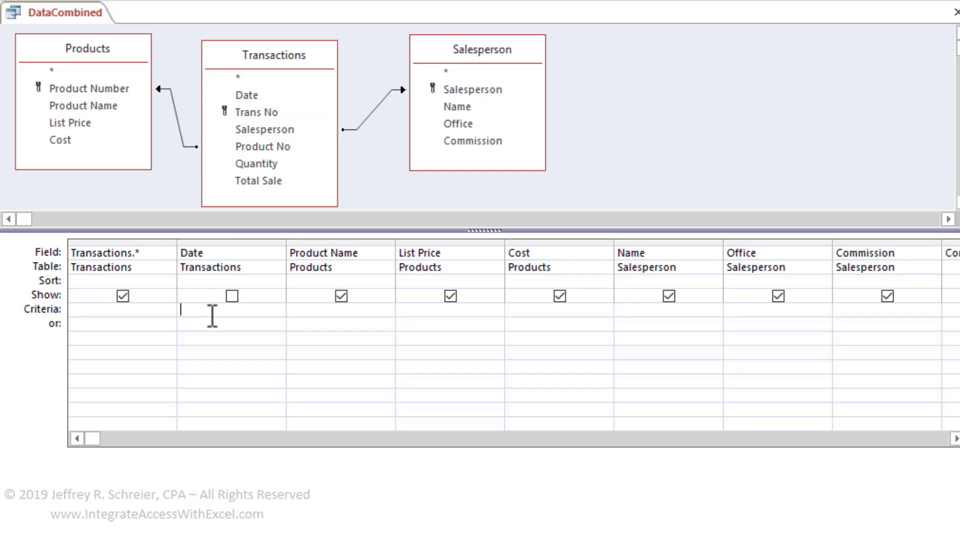
Step: In the DataCombined query, set the Date criteria to between 10/1/18 and 10/10/18 and widen that column to fit
text(between 1)
text(0/1/18 and )
text(10/10/)
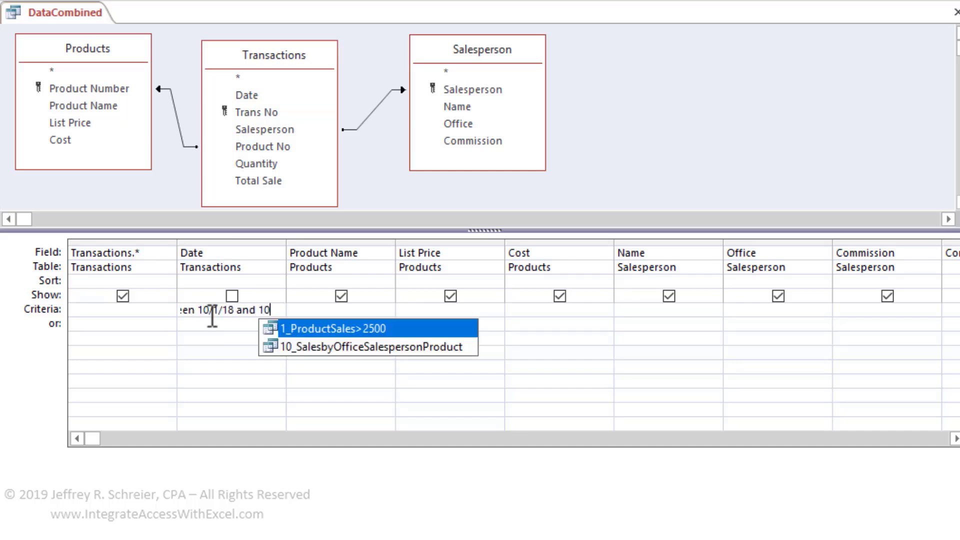
text(18)
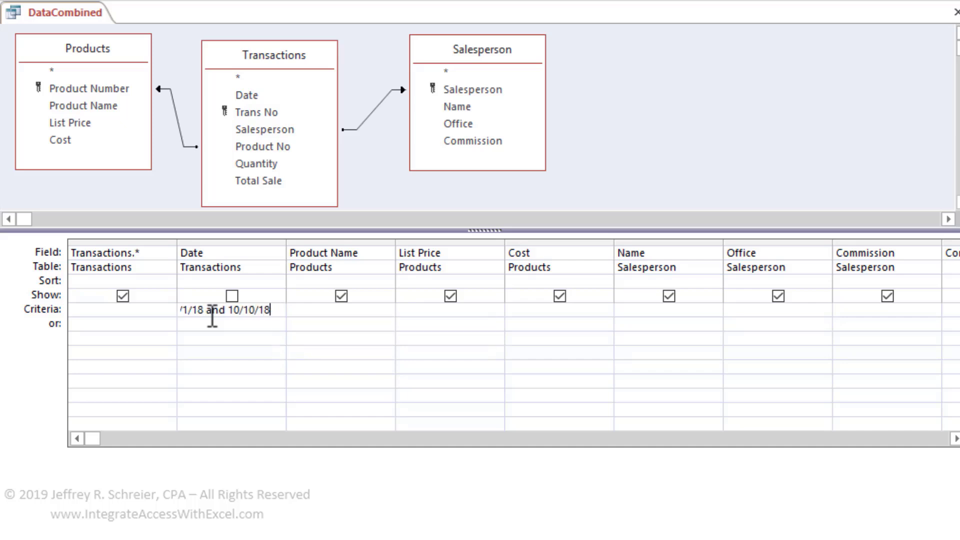
key(Return)
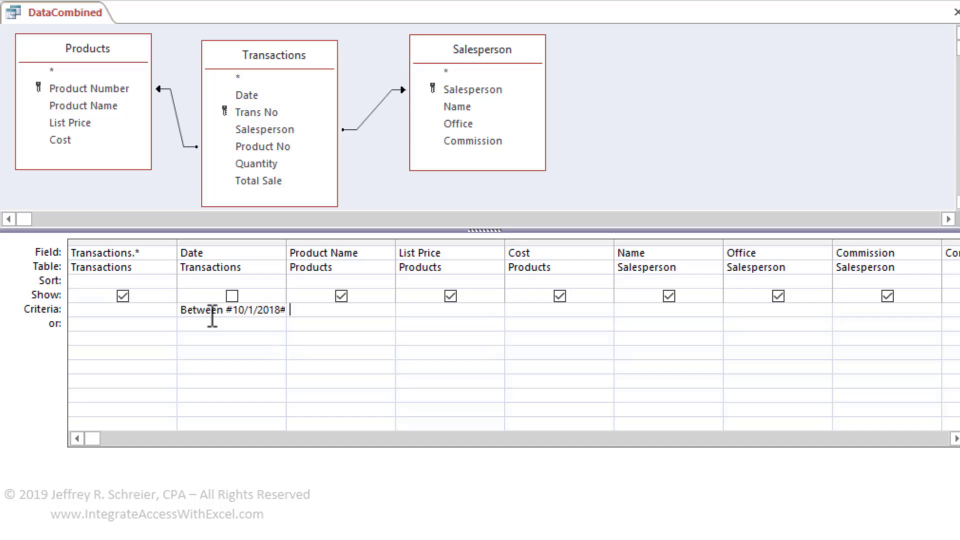
double_click(286, 242)
click(307, 353)
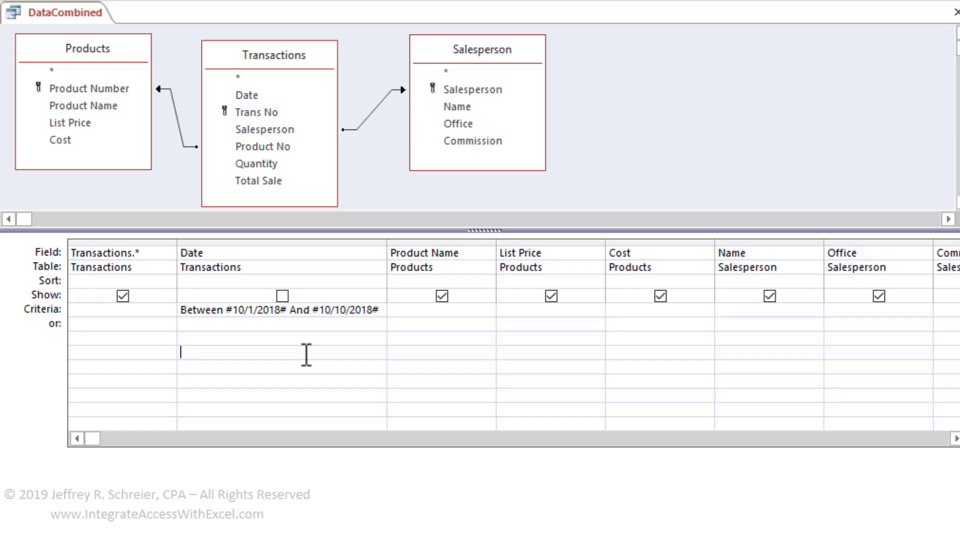
Step: Show the DataCombined query as a datasheet and examine the dates of the filtered transactions
right_click(83, 13)
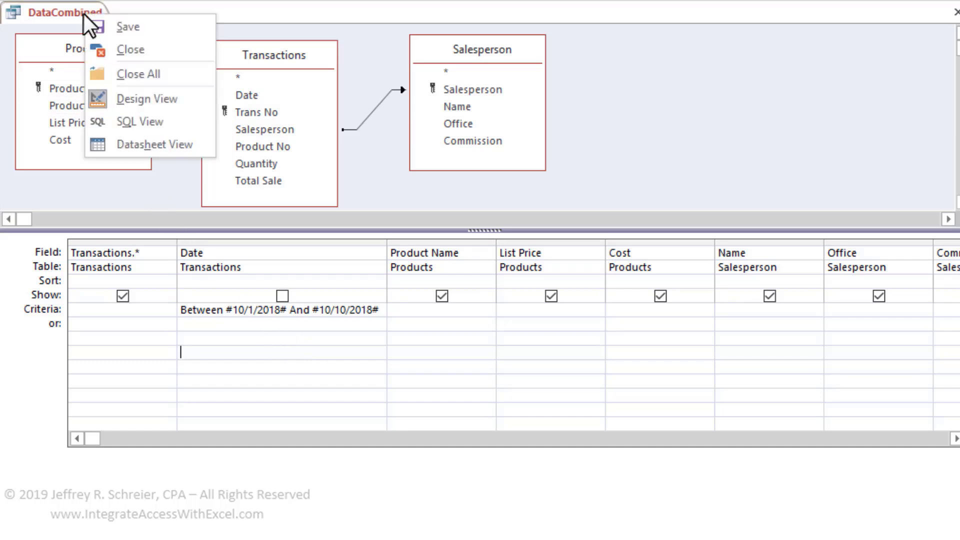
click(131, 142)
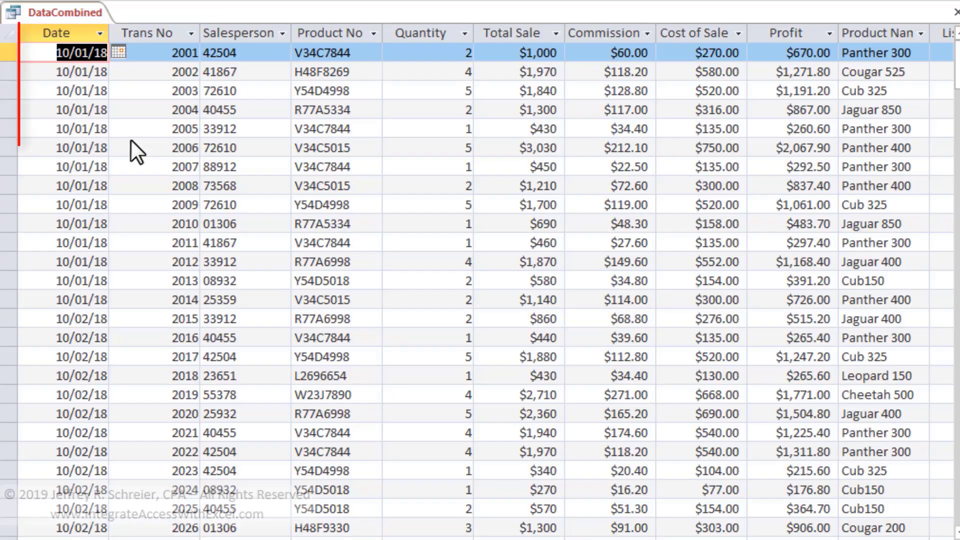
mouse_move(956, 60)
mouse_down()
mouse_move(956, 476)
mouse_move(956, 65)
mouse_up()
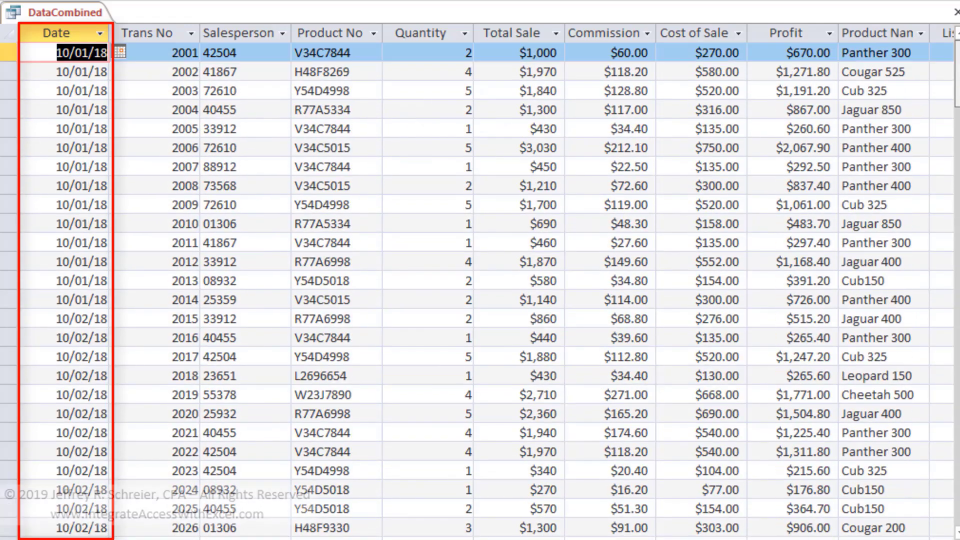
Step: Return the DataCombined query to Design View and delete the Date column from the design grid
right_click(49, 11)
click(77, 102)
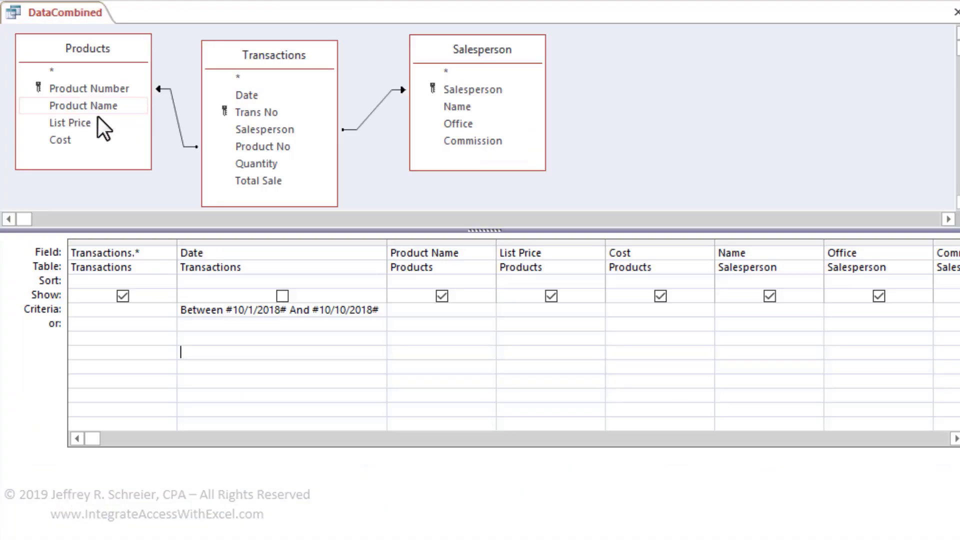
click(265, 244)
key(Delete)
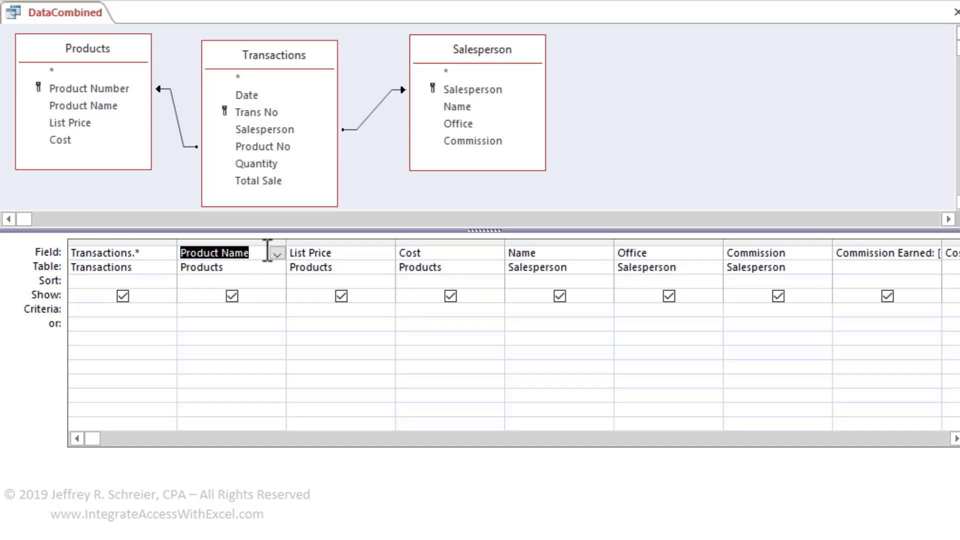
Step: Set the criteria of the Name field to the wildcard *rod* and show the query results as a datasheet
click(550, 309)
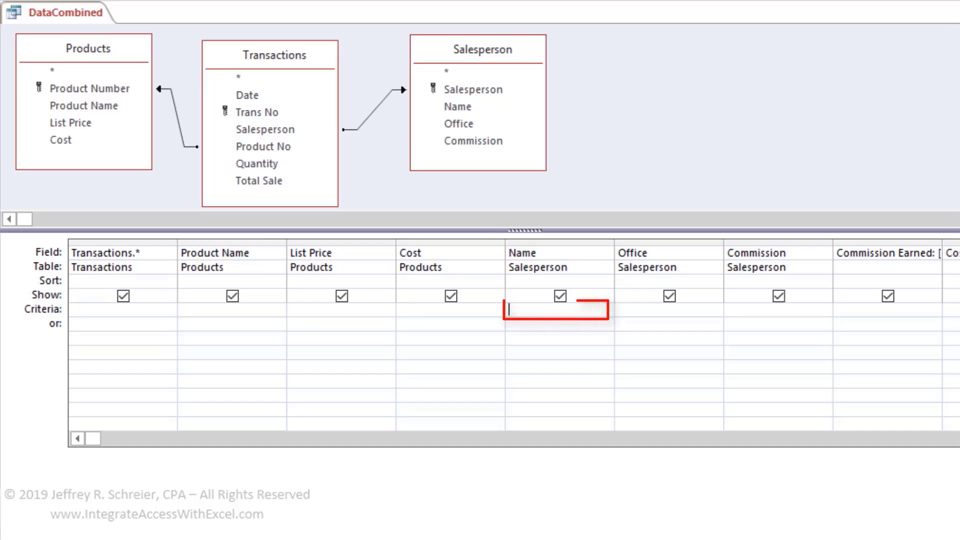
text(*r)
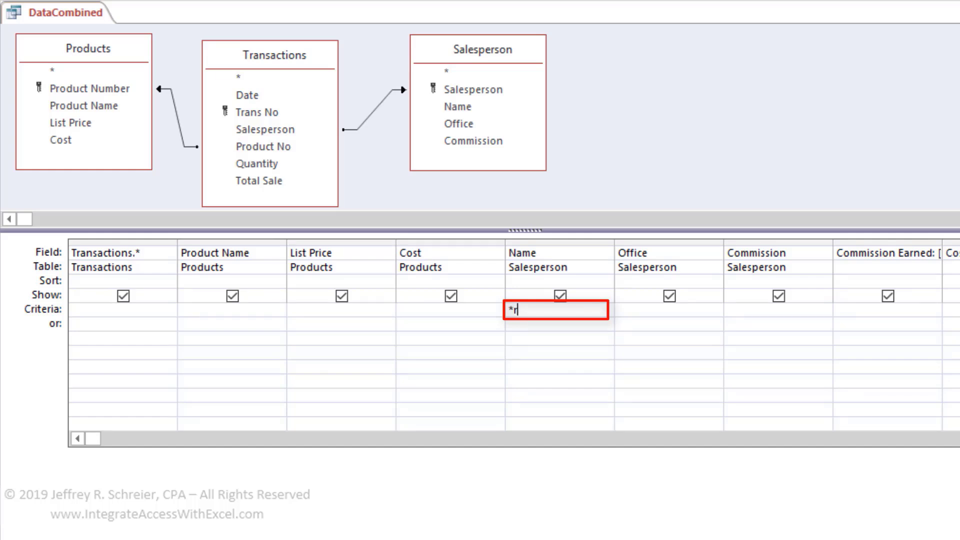
text(od*)
key(Down)
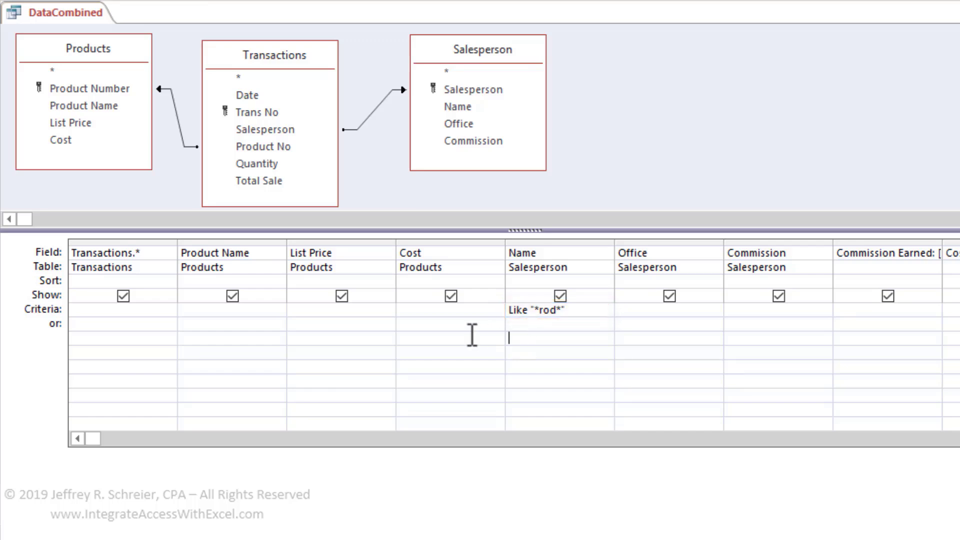
right_click(49, 11)
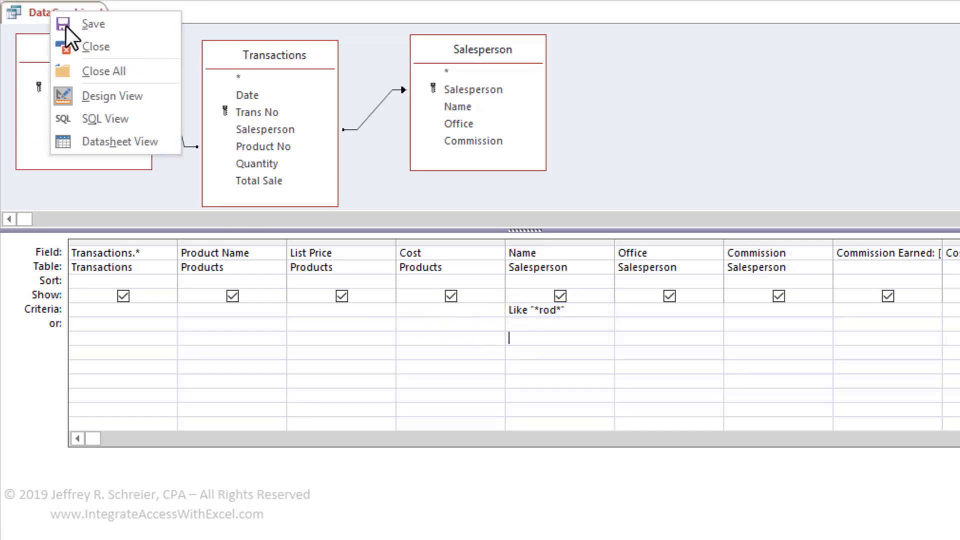
click(129, 145)
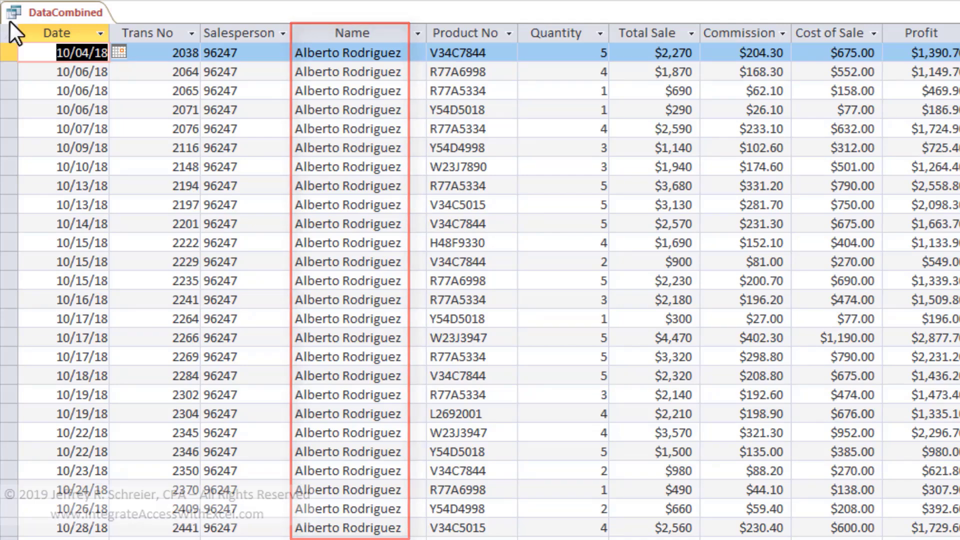
Step: Return the DataCombined query to Design View and extend the Name criteria to Like "*rod*" Or Like "*mit*"
right_click(28, 14)
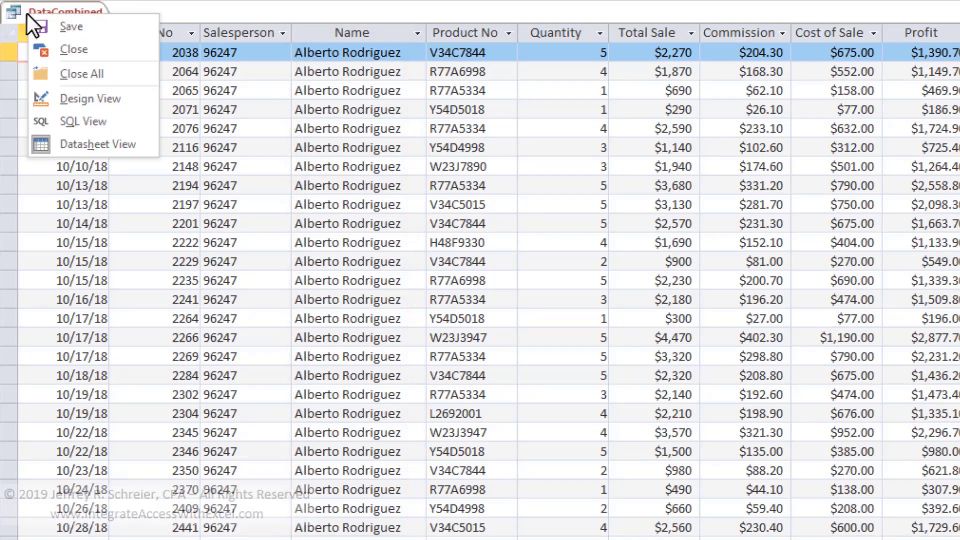
click(80, 97)
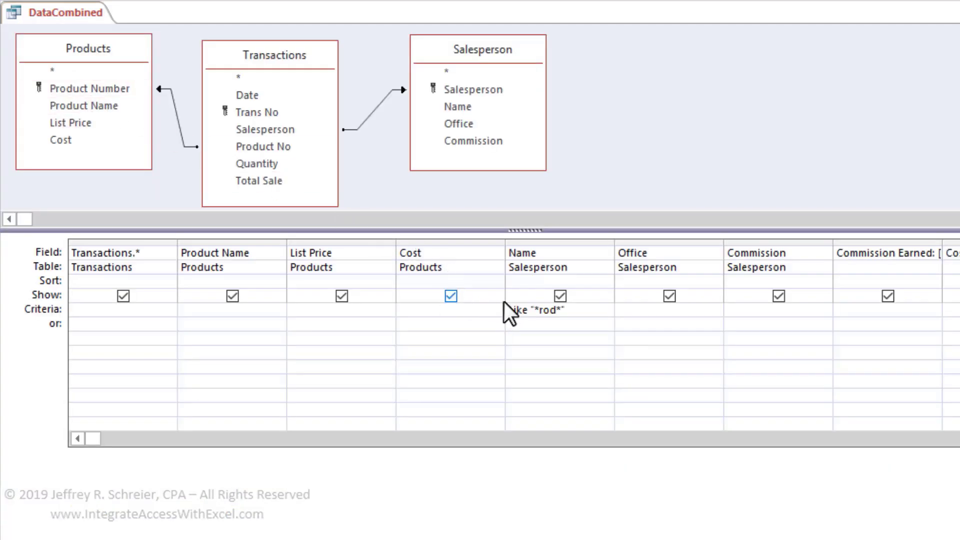
click(578, 309)
text(or)
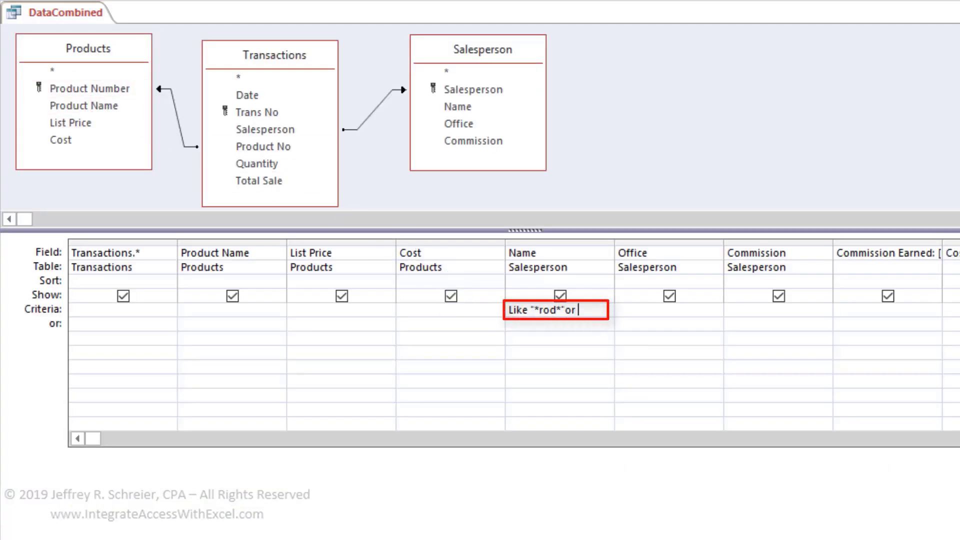
text( *mit*)
click(509, 338)
Step: Show the DataCombined query as a datasheet and examine which salesperson names match the two wildcards
right_click(46, 10)
click(116, 140)
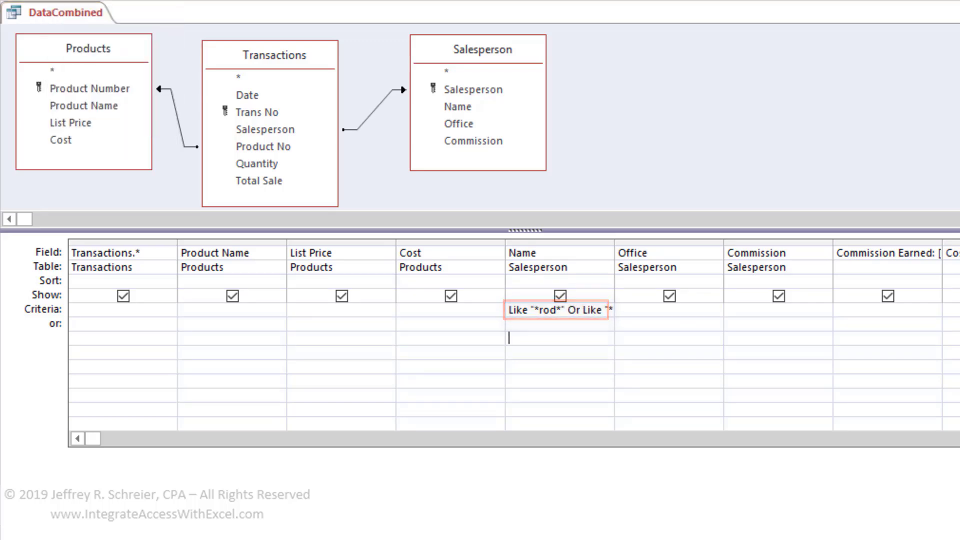
scroll(480, 290, down, 9)
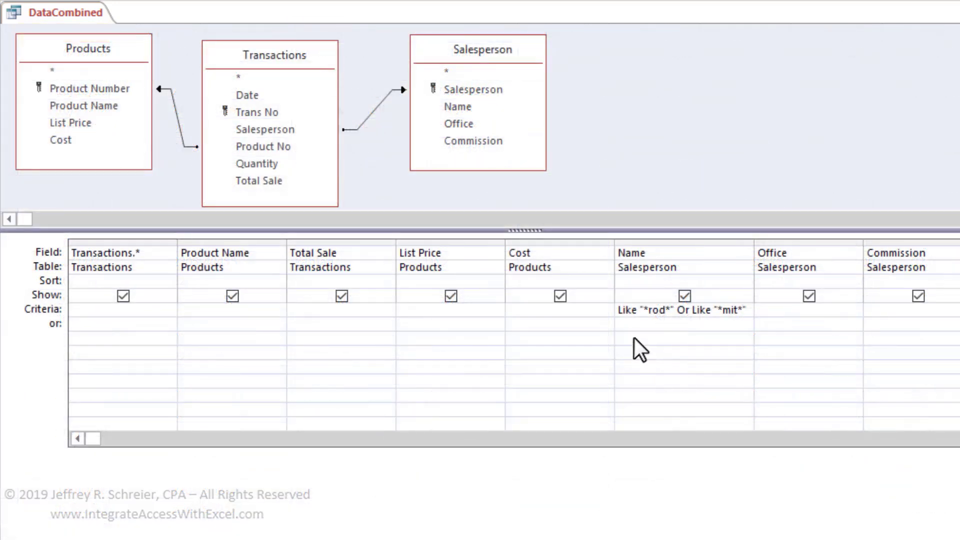
Step: Clear the Name criteria, and set the criteria to >2000 for Total Sale and [Enter Office] for Office
drag(619, 309, 786, 297)
key(Delete)
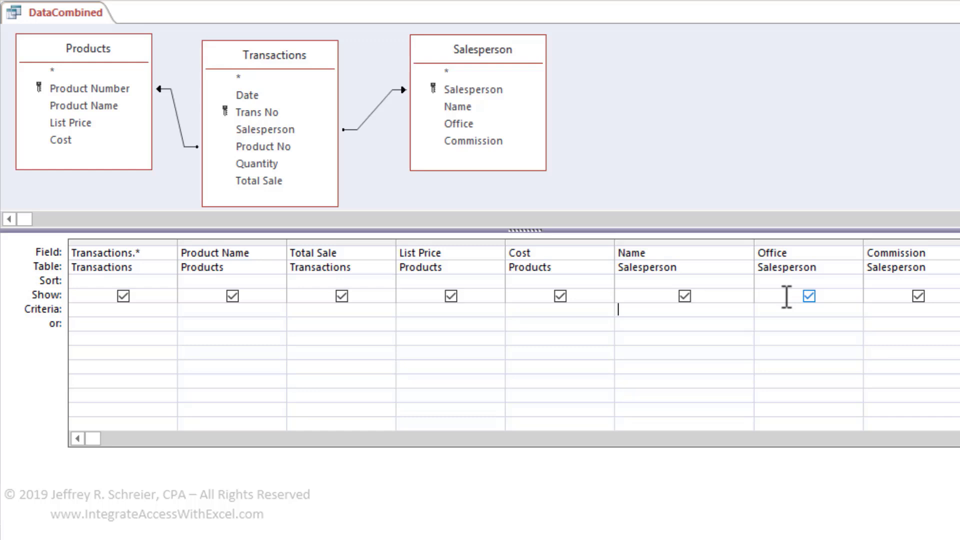
click(361, 315)
text(>2000)
click(809, 311)
text([Enter Off)
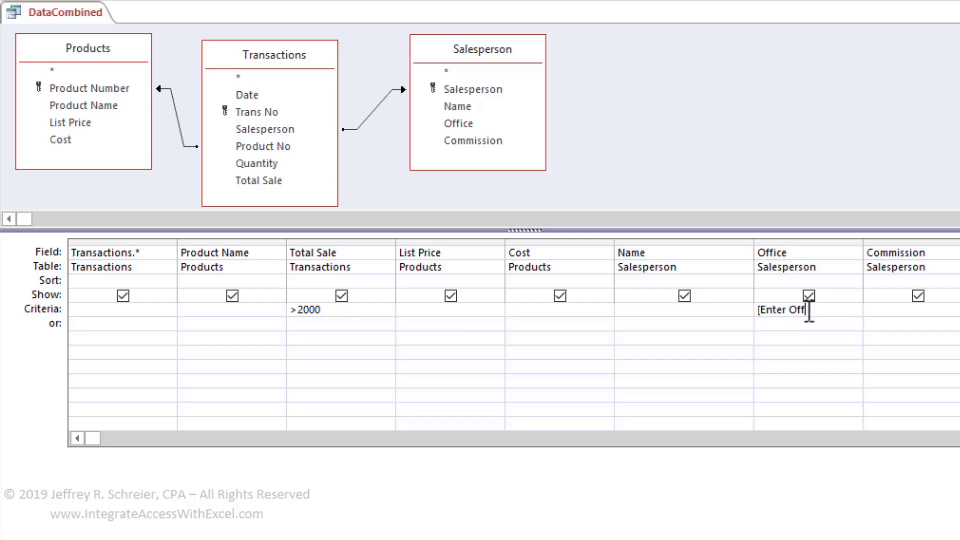
text(ice])
Step: Show the DataCombined query as a datasheet for the Kansas City office and look through the filtered transactions
right_click(62, 11)
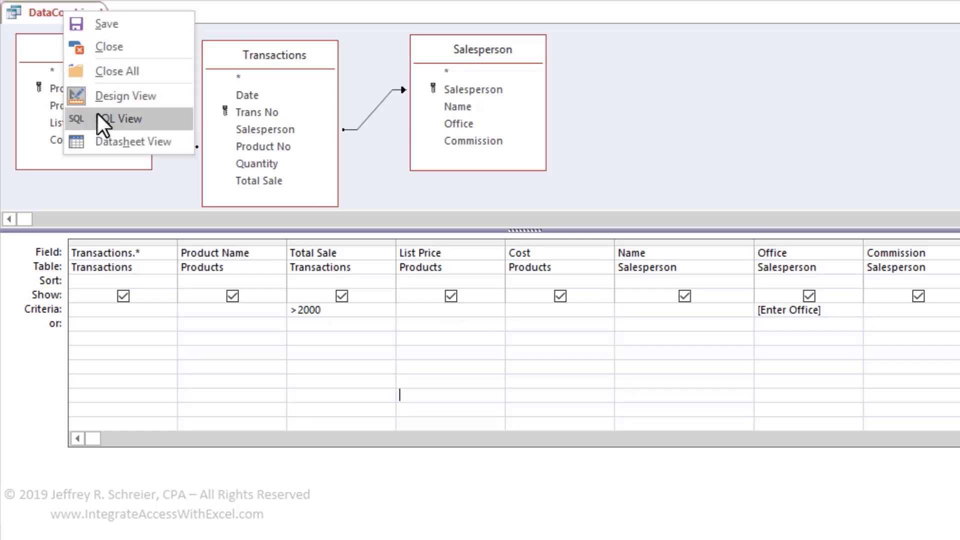
click(105, 143)
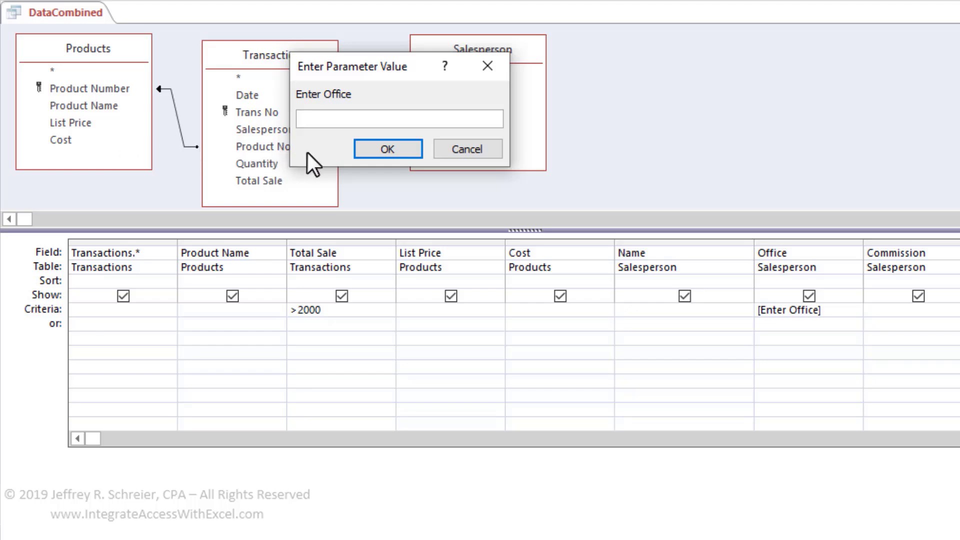
text(Kansas City)
key(Return)
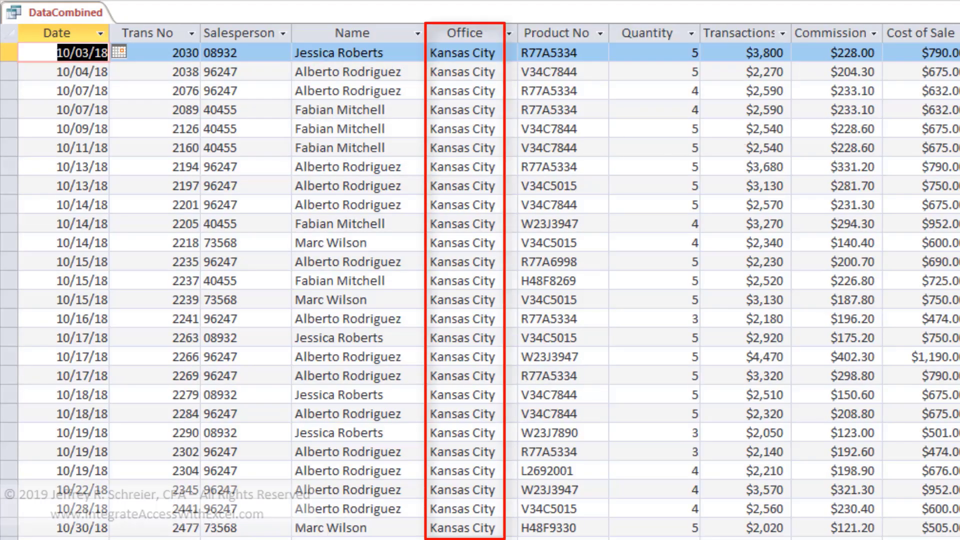
scroll(480, 290, down, 6)
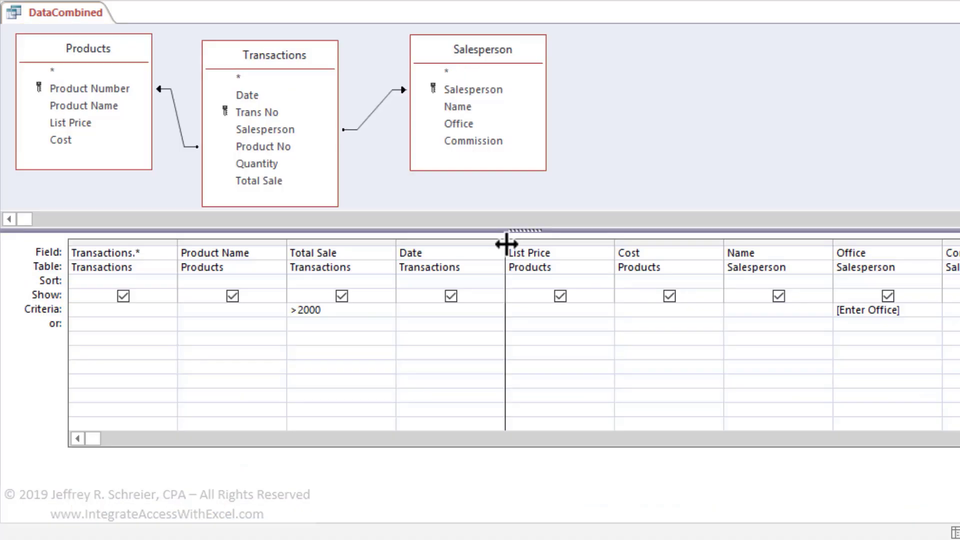
Step: Widen the Date column in the design grid and set its criteria to Between [Enter Start Date] And [Enter End Date]
drag(629, 241, 664, 242)
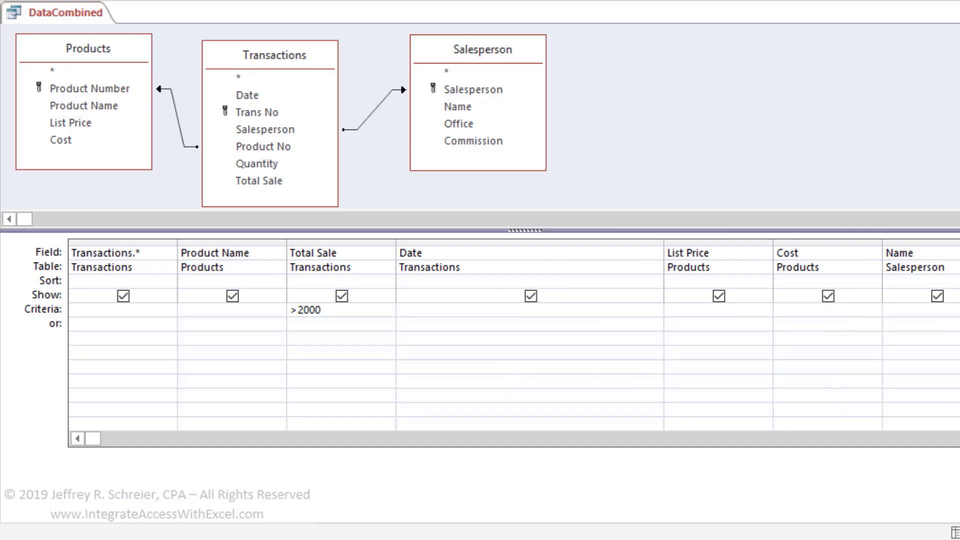
text(Between [Enter Start)
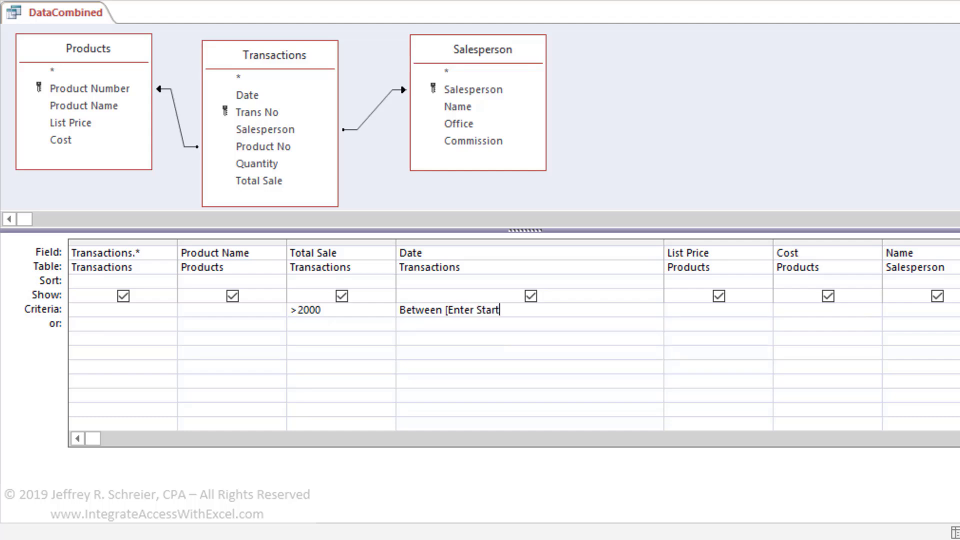
text( Date] and [E)
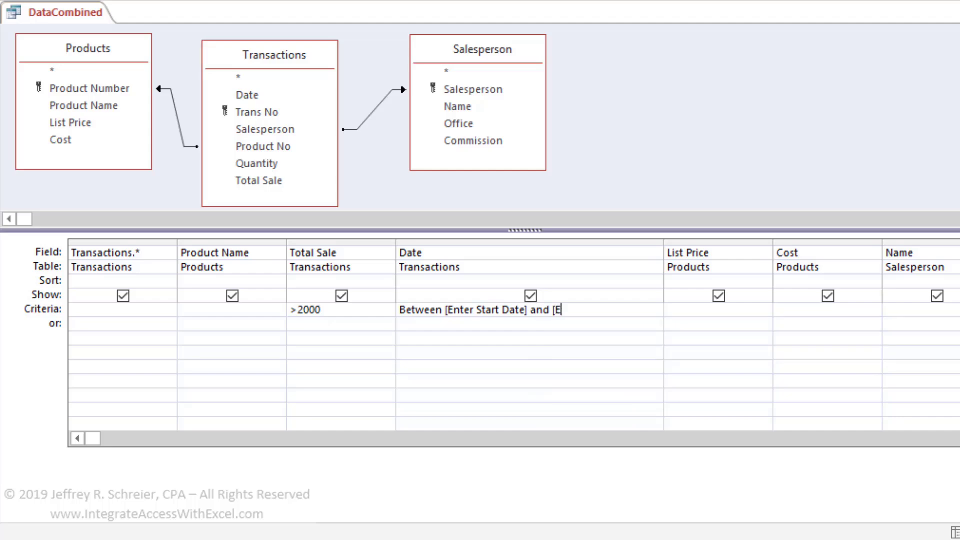
text(nter End Date)
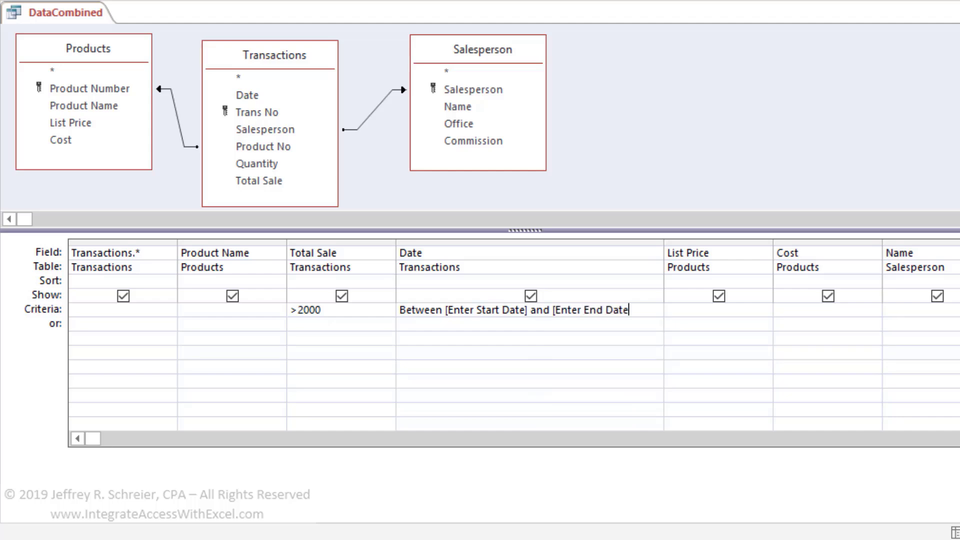
text(])
Step: Show the query results as a datasheet with start date 10/1/18, end date 10/15/18 and office Chicago
right_click(26, 10)
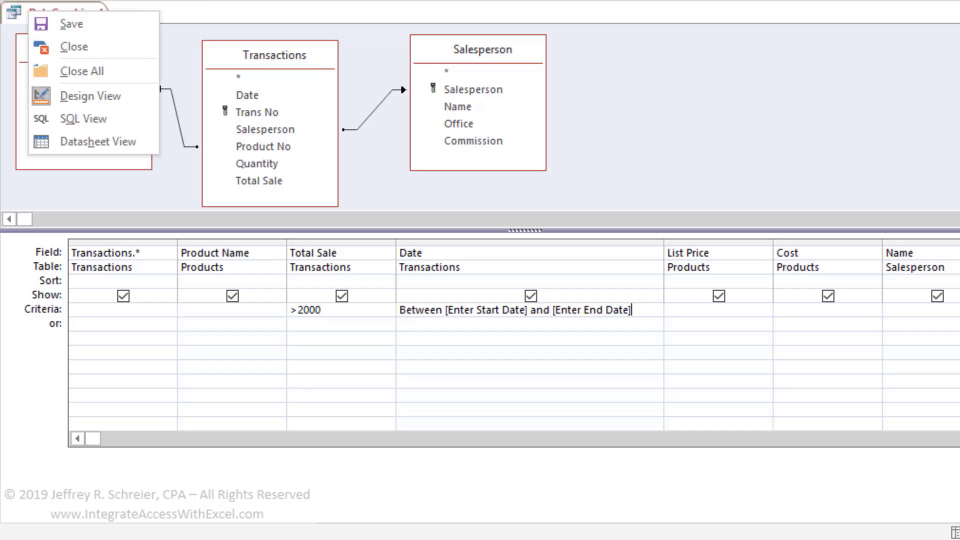
click(75, 141)
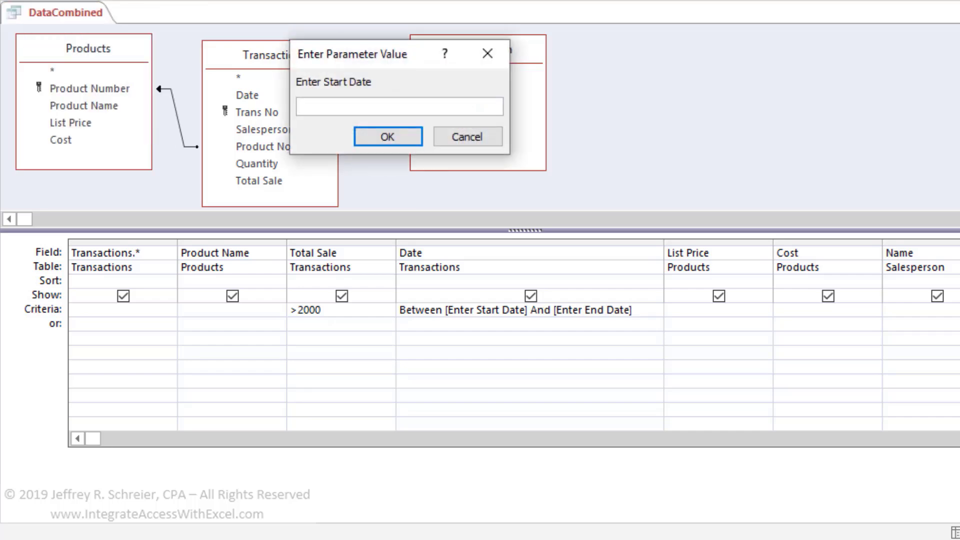
text(10/1/18)
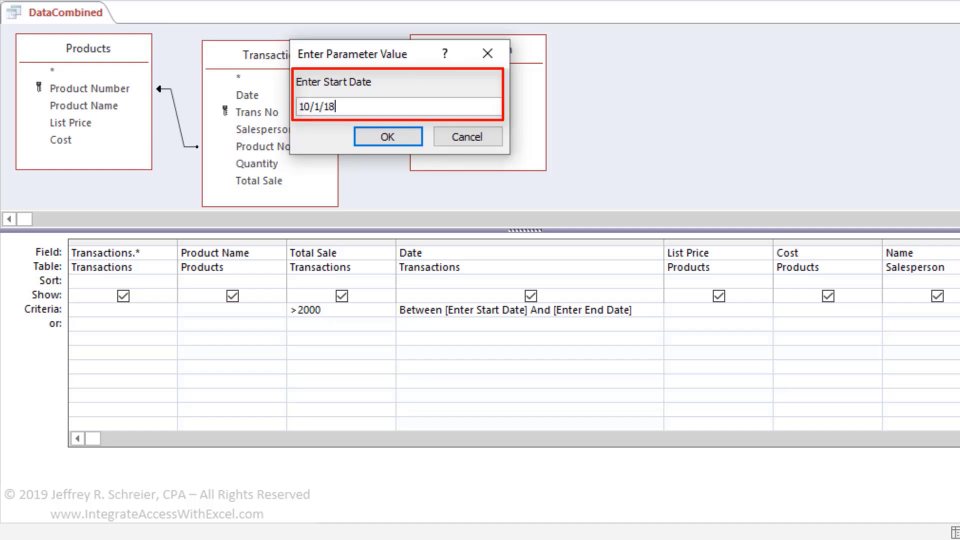
key(Return)
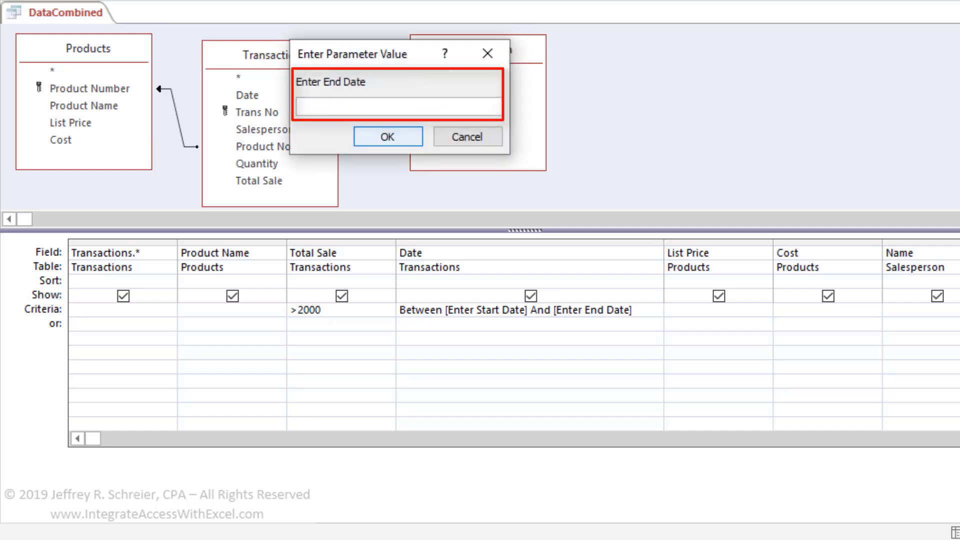
text(10/15/18)
key(Return)
text(Chicago)
key(Return)
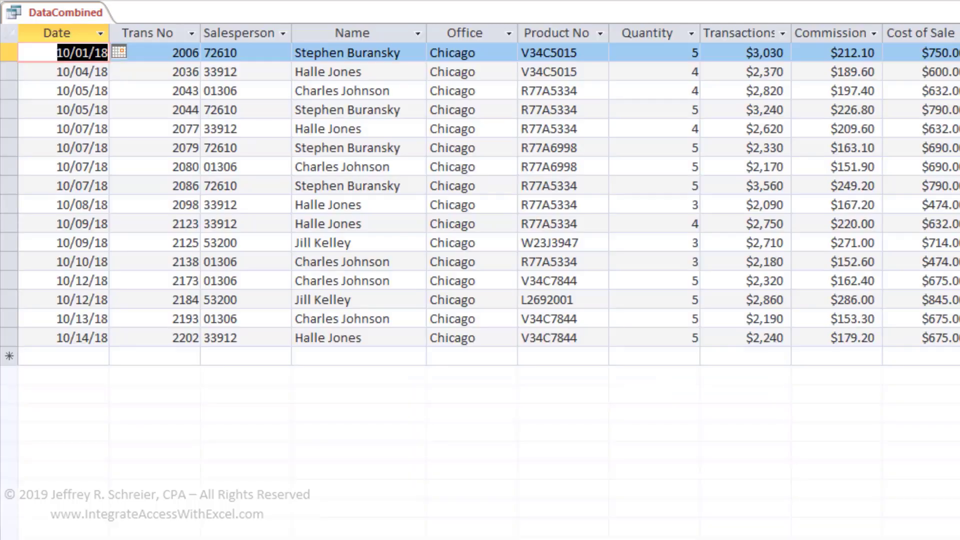